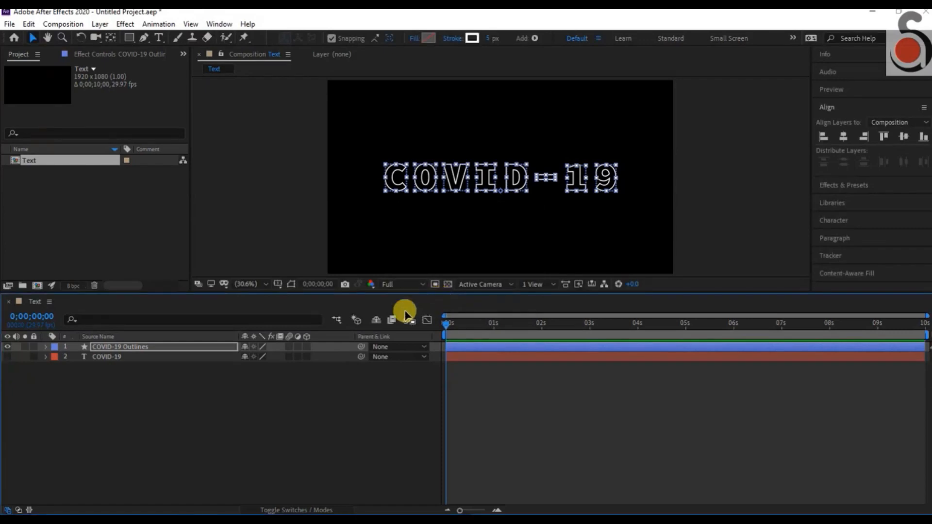
# Step: Set the stroke width of the COVID-19 Outlines layer to 2 px
pyautogui.click(194, 343)
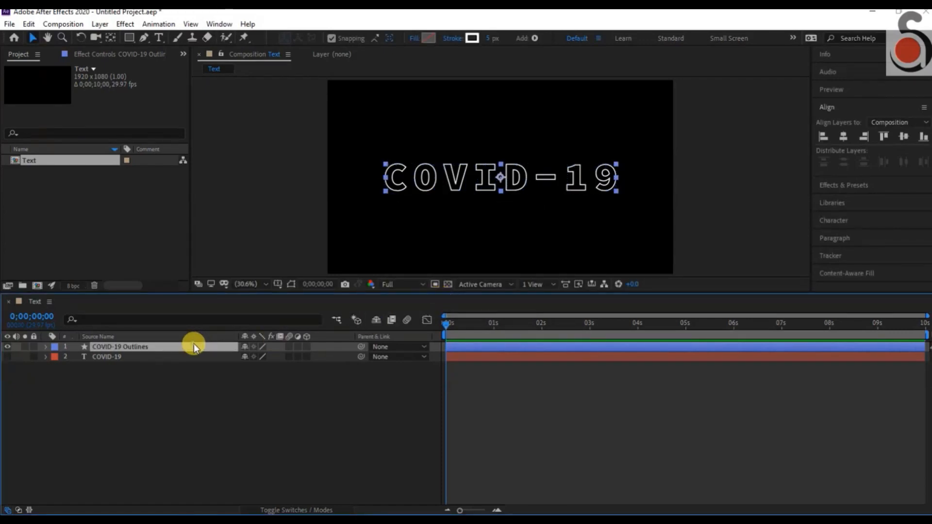
pyautogui.click(490, 38)
pyautogui.write('2')
pyautogui.press('Return')
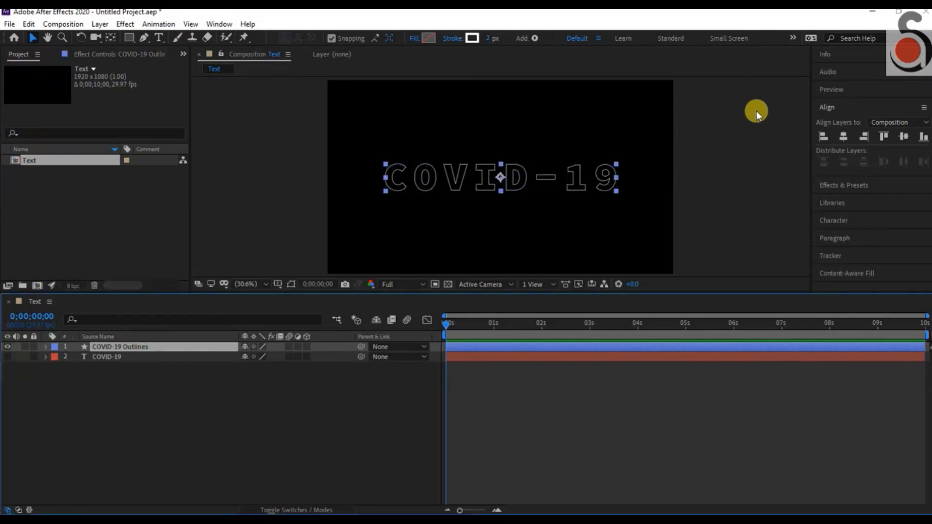
# Step: Find the Stylize Glow effect and apply it to the COVID-19 Outlines layer
pyautogui.click(830, 184)
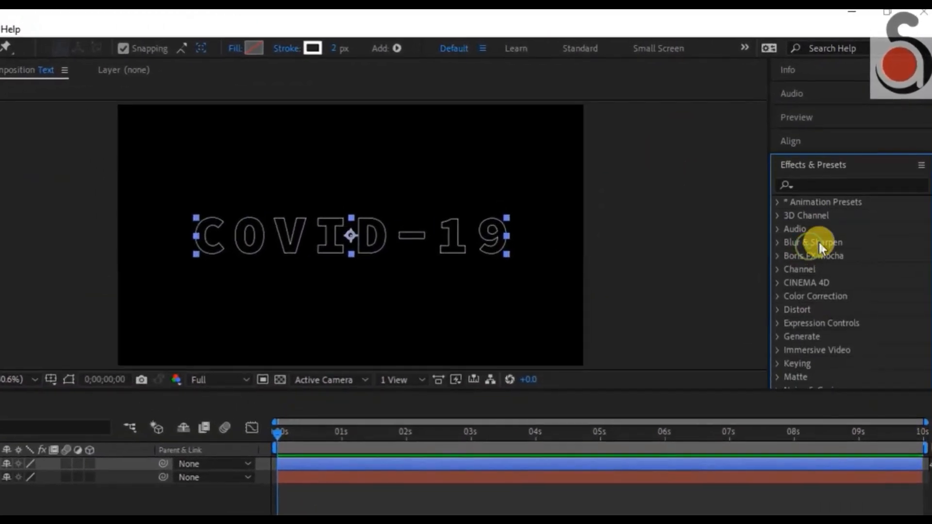
pyautogui.click(827, 185)
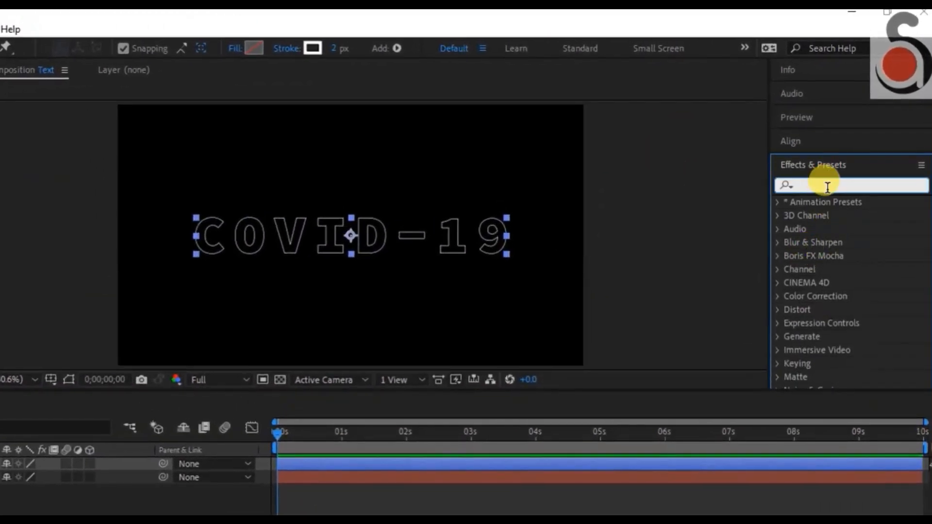
pyautogui.write('glow')
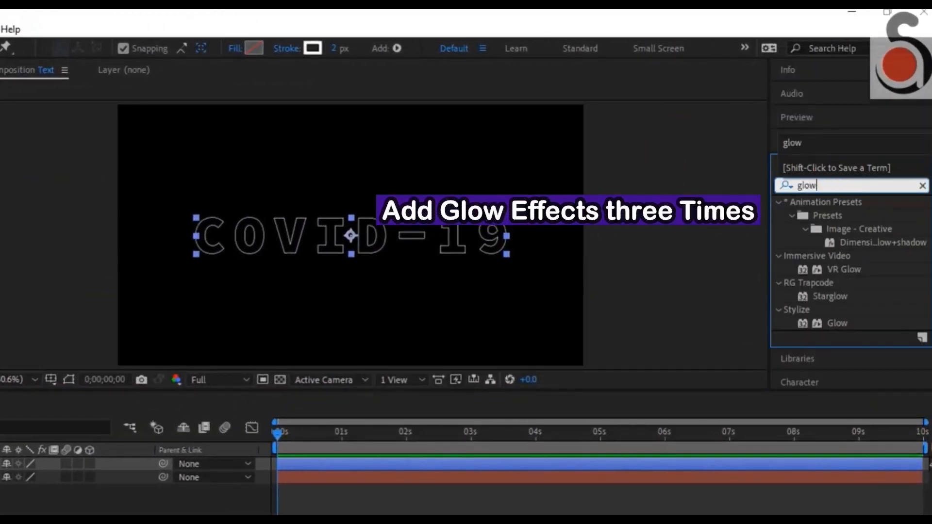
pyautogui.doubleClick(836, 321)
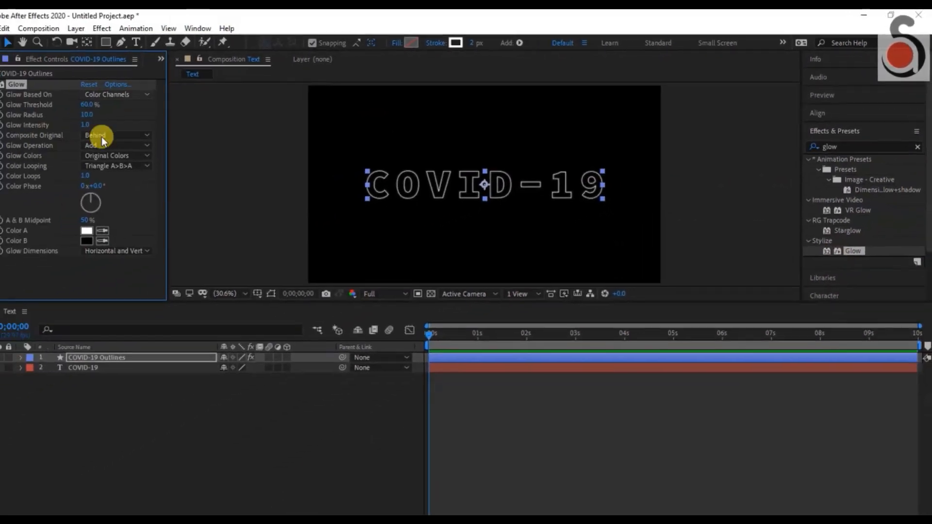
# Step: Add a second Glow effect to the outlines layer with Glow Radius 105 and Glow Intensity 3
pyautogui.hotkey('ctrl', 'v')
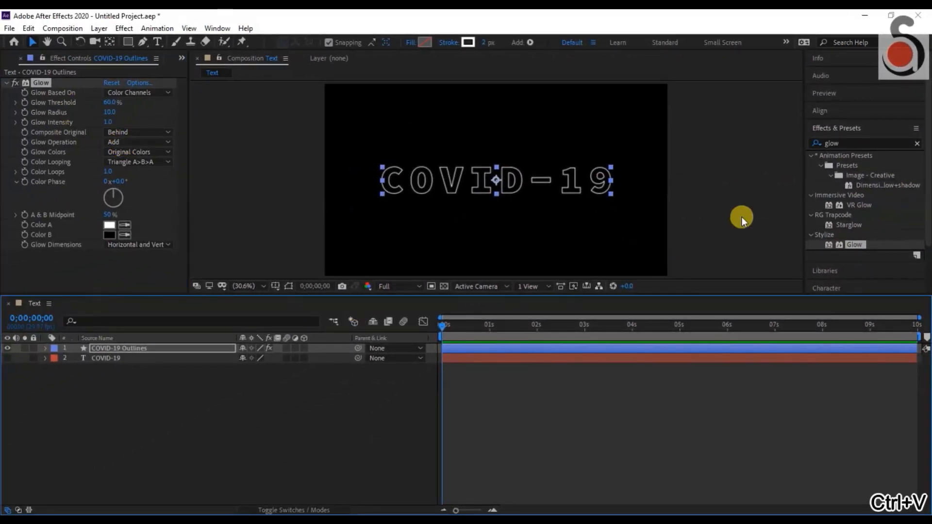
pyautogui.doubleClick(849, 246)
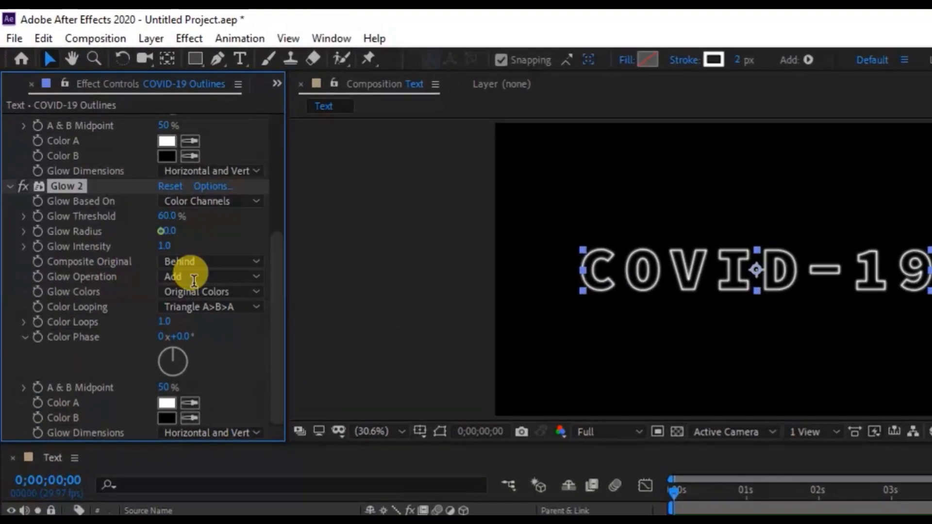
pyautogui.write('105')
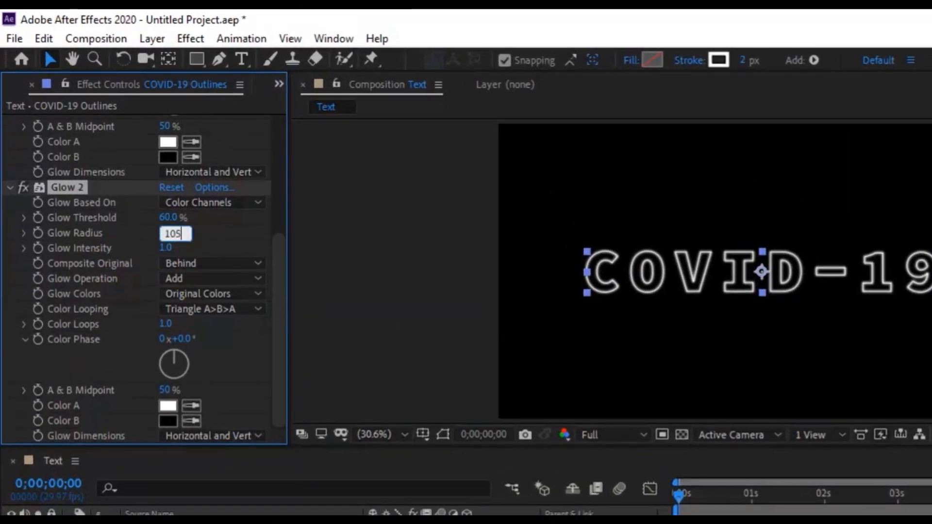
pyautogui.press('Return')
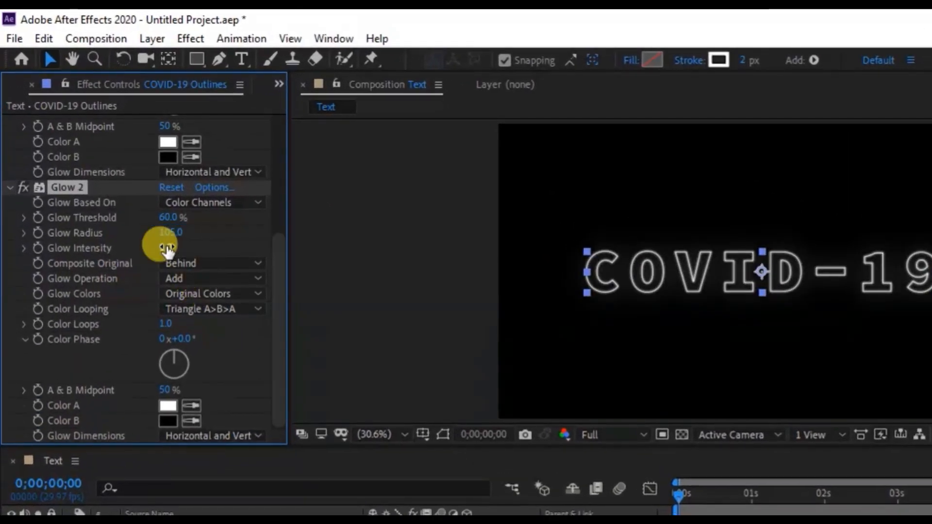
pyautogui.click(165, 248)
pyautogui.write('3')
pyautogui.press('Return')
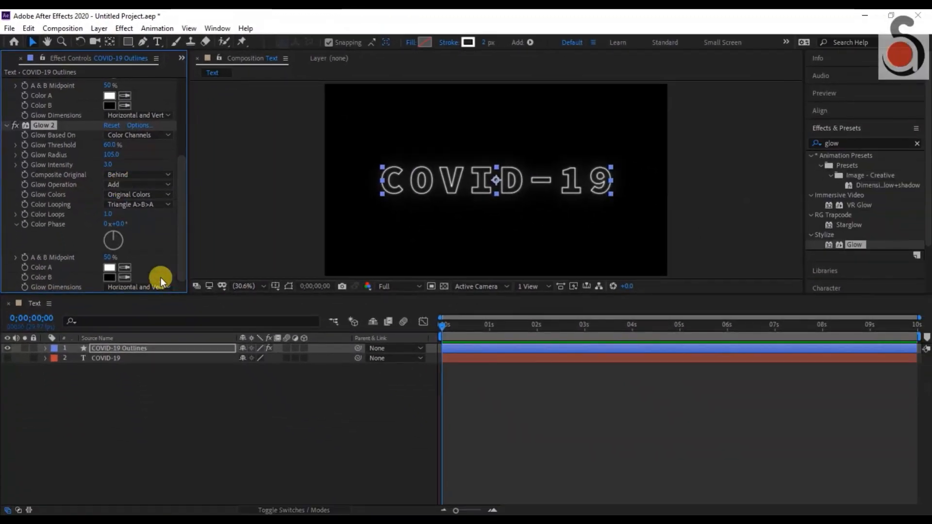
# Step: Add a third Glow effect to the outlines layer with Glow Radius 250 and Glow Intensity 3
pyautogui.doubleClick(851, 245)
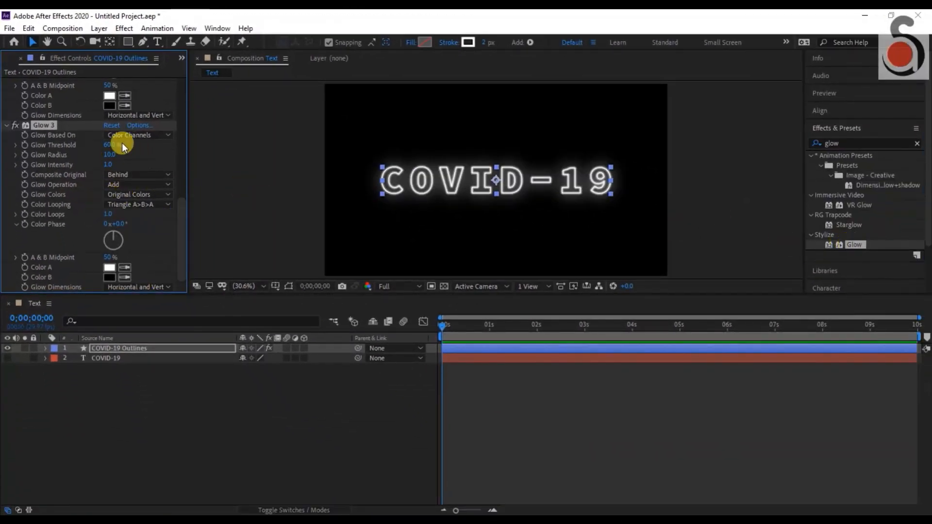
pyautogui.click(109, 154)
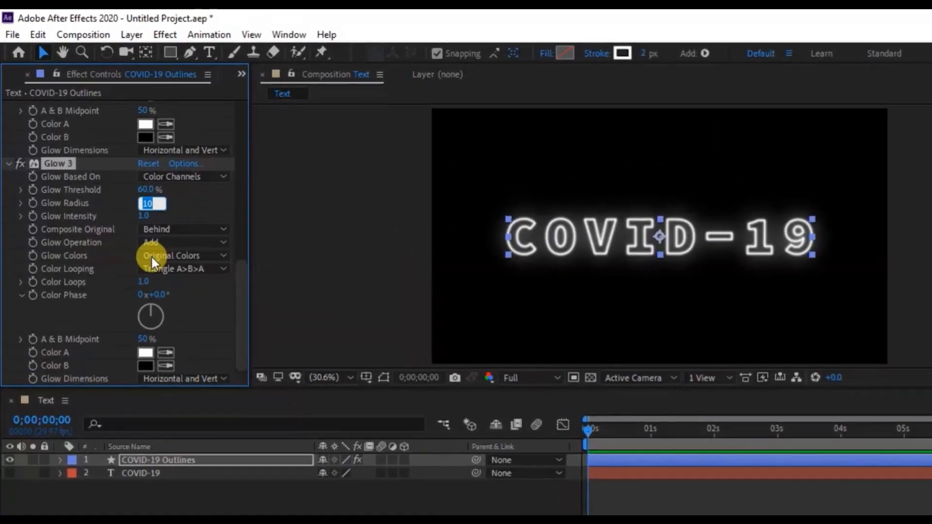
pyautogui.write('250')
pyautogui.click(152, 258)
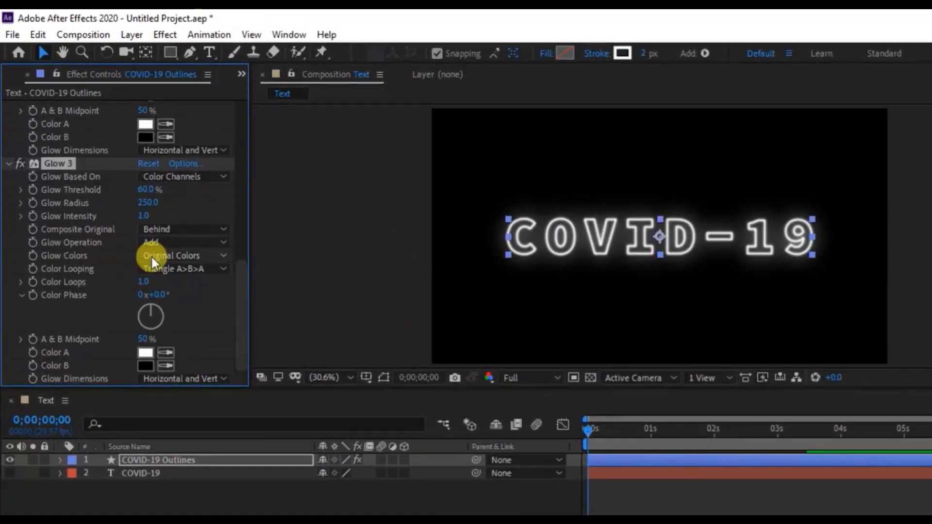
pyautogui.click(146, 216)
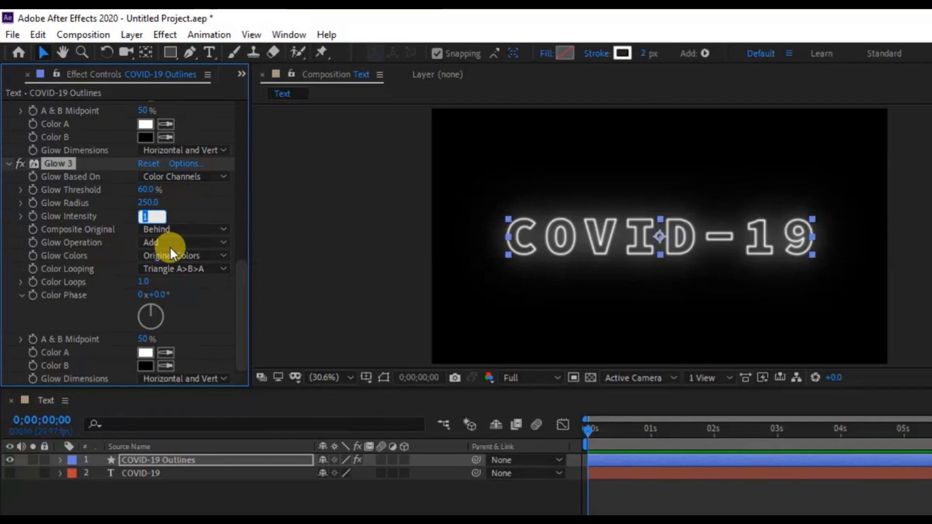
pyautogui.write('3')
pyautogui.press('Return')
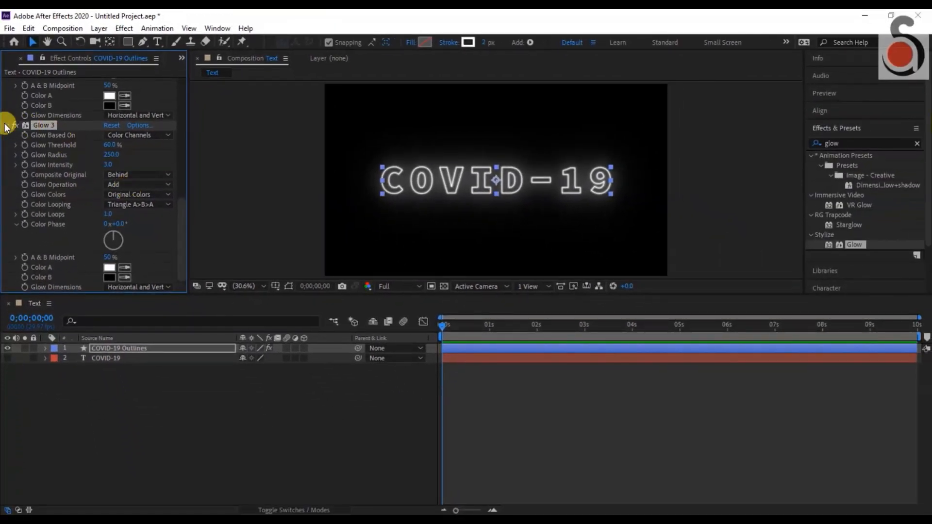
# Step: Collapse the settings of all three Glow effects on the outlines layer
pyautogui.click(6, 126)
pyautogui.click(7, 115)
pyautogui.click(9, 83)
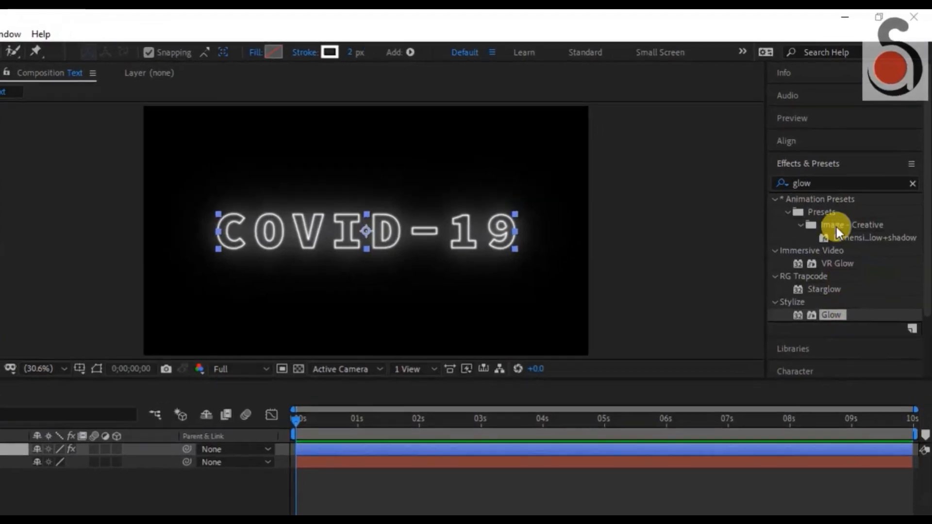
# Step: Apply CC Radial Fast Blur to the outlines layer and set its Amount to 5
pyautogui.doubleClick(824, 182)
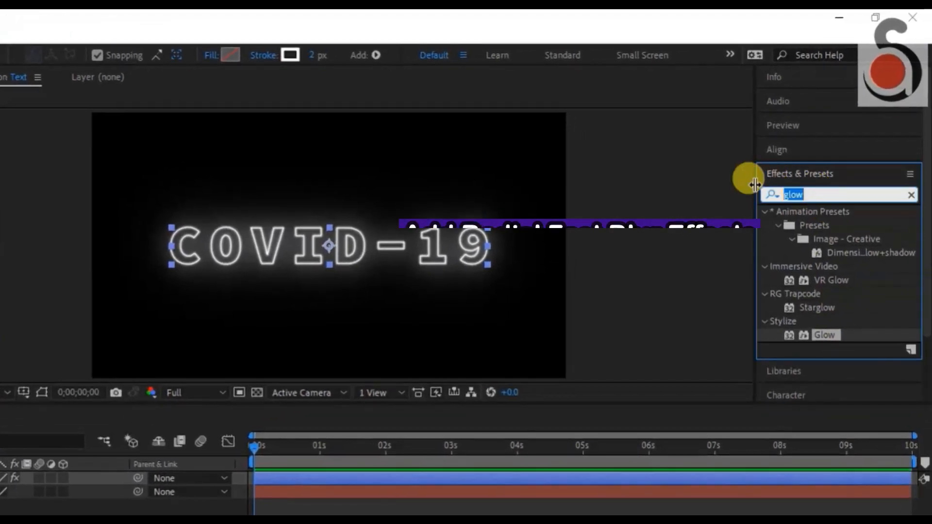
pyautogui.write('fast')
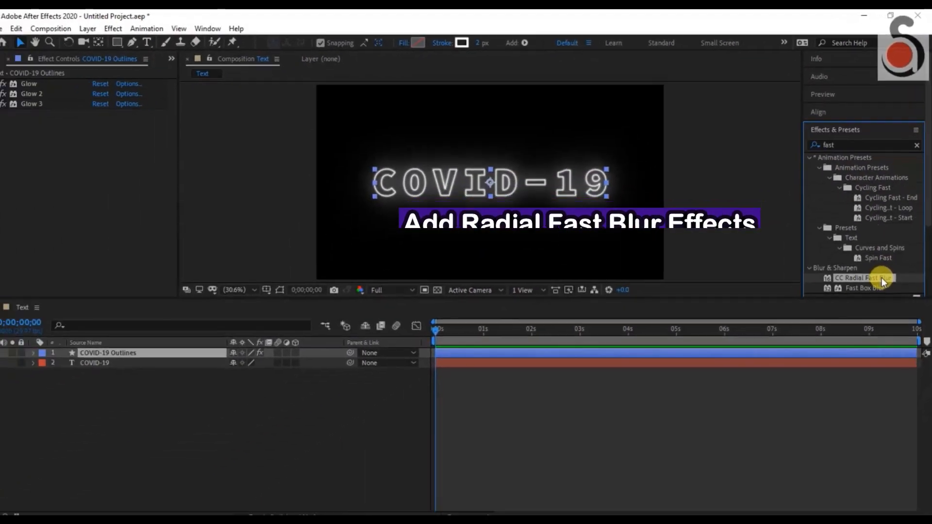
pyautogui.doubleClick(825, 376)
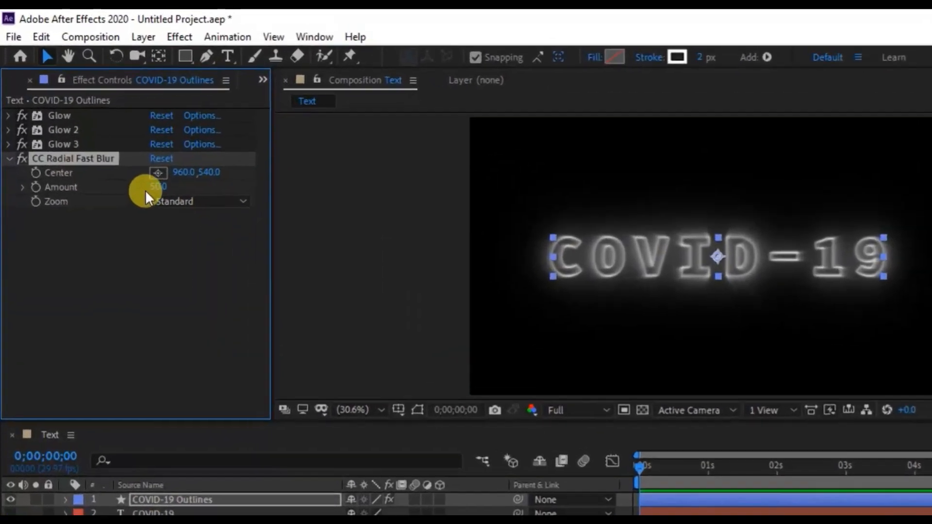
pyautogui.click(112, 135)
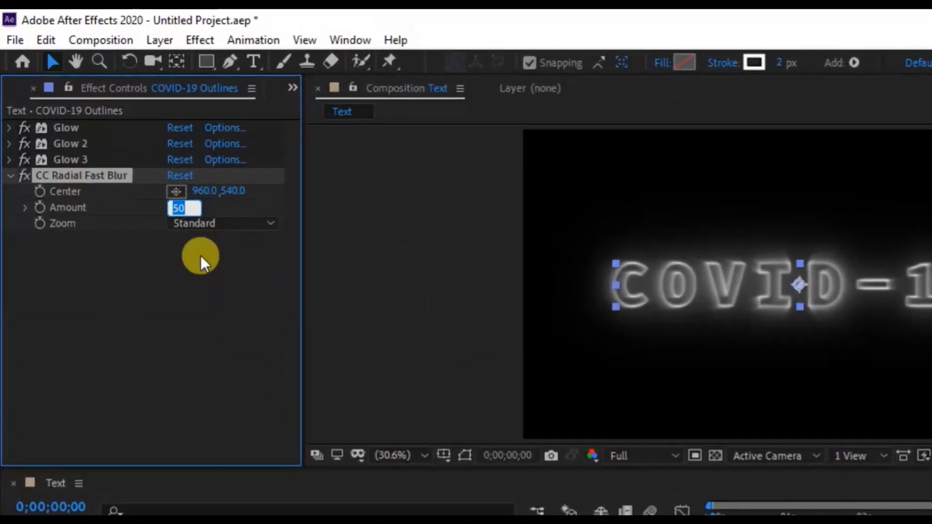
pyautogui.write('5')
pyautogui.press('Return')
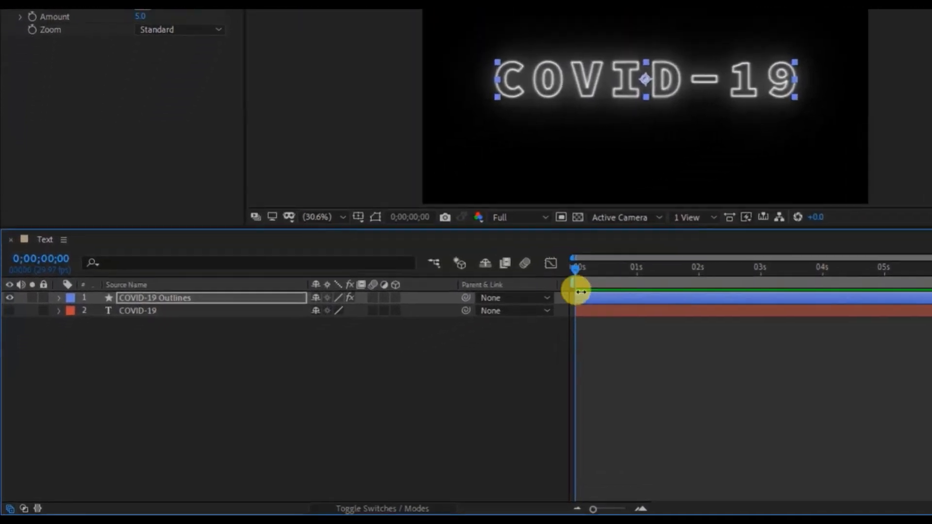
# Step: Add Trim Paths to the COVID-19 Outlines shape layer and expand its properties
pyautogui.click(64, 279)
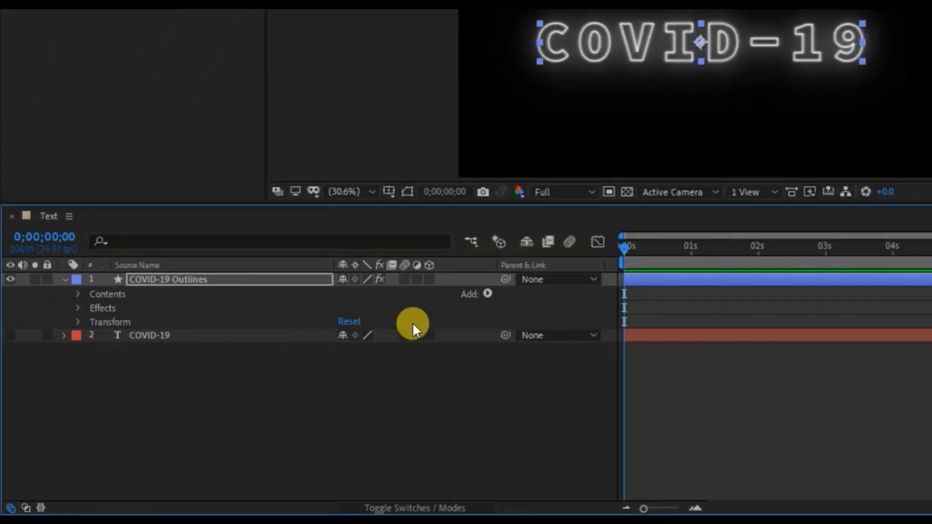
pyautogui.click(488, 293)
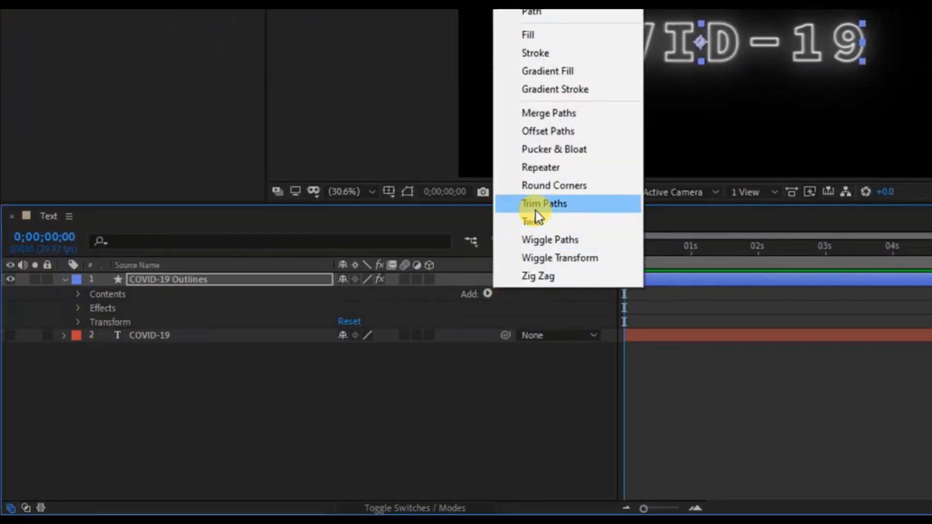
pyautogui.click(537, 209)
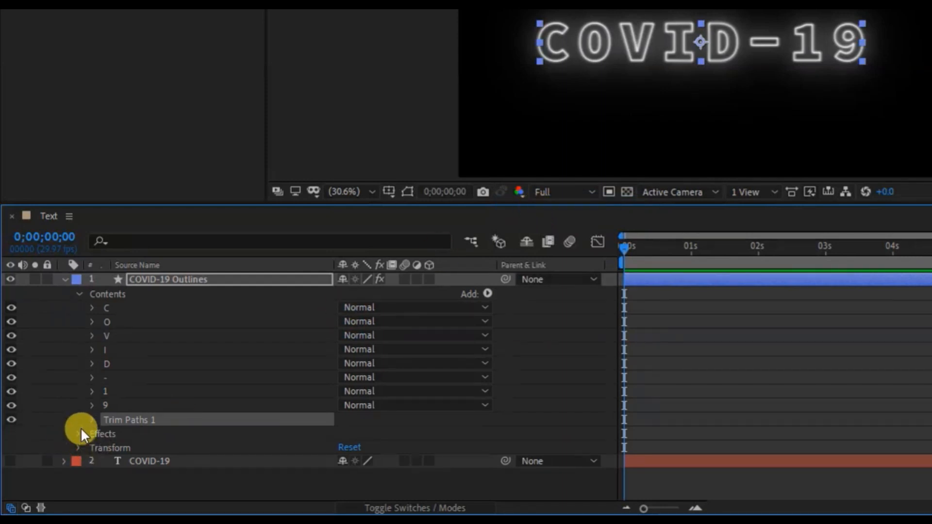
pyautogui.click(92, 420)
# Step: Keyframe the Trim Paths End property at 0% at the start of the composition
pyautogui.click(120, 448)
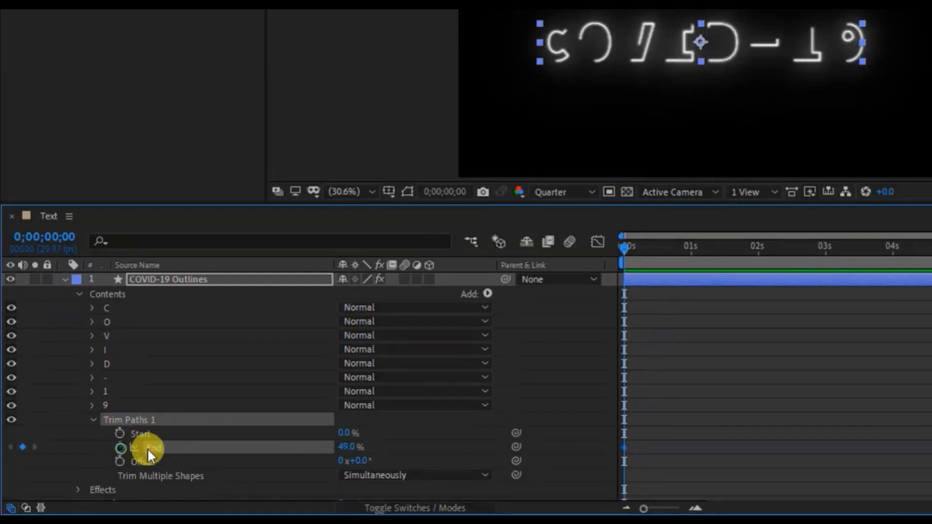
pyautogui.click(346, 446)
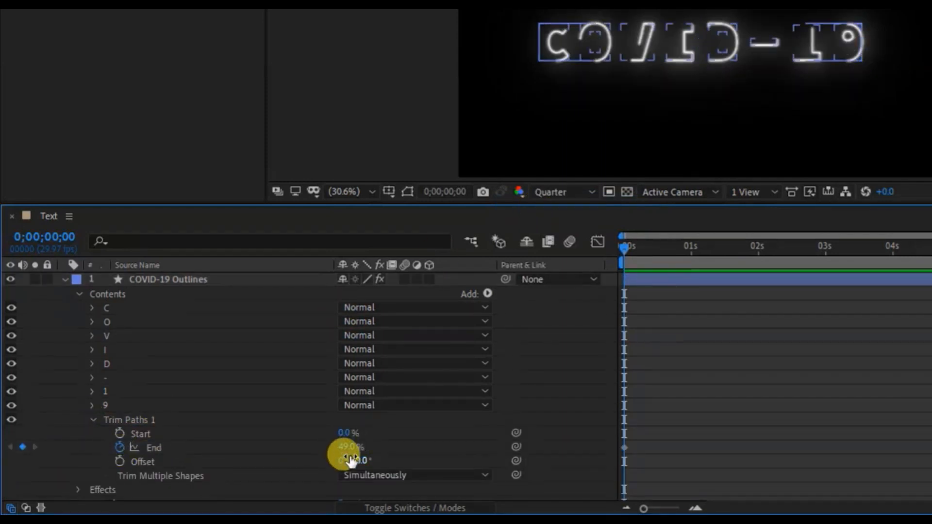
pyautogui.write('0')
pyautogui.press('Return')
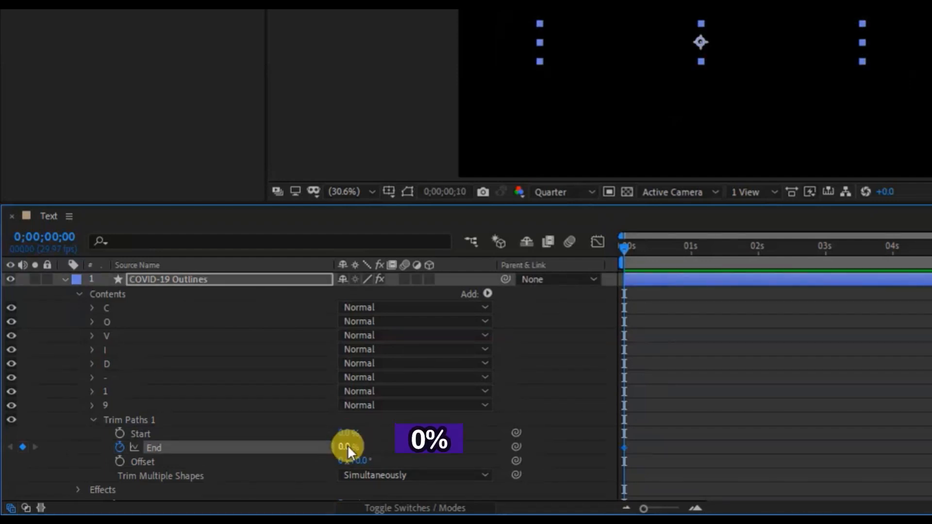
# Step: Keyframe the Trim Paths End at 65% at 0;00;01;10 and scrub through the animation
pyautogui.hotkey('shift', 'pagedown')
pyautogui.hotkey('shift', 'pagedown')
pyautogui.hotkey('shift', 'pagedown')
pyautogui.hotkey('shift', 'pagedown')
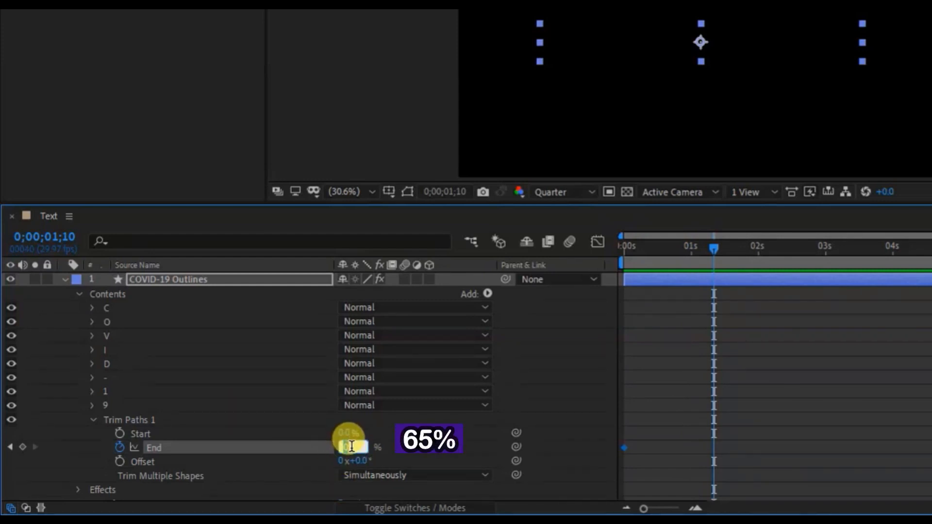
pyautogui.write('65')
pyautogui.press('Return')
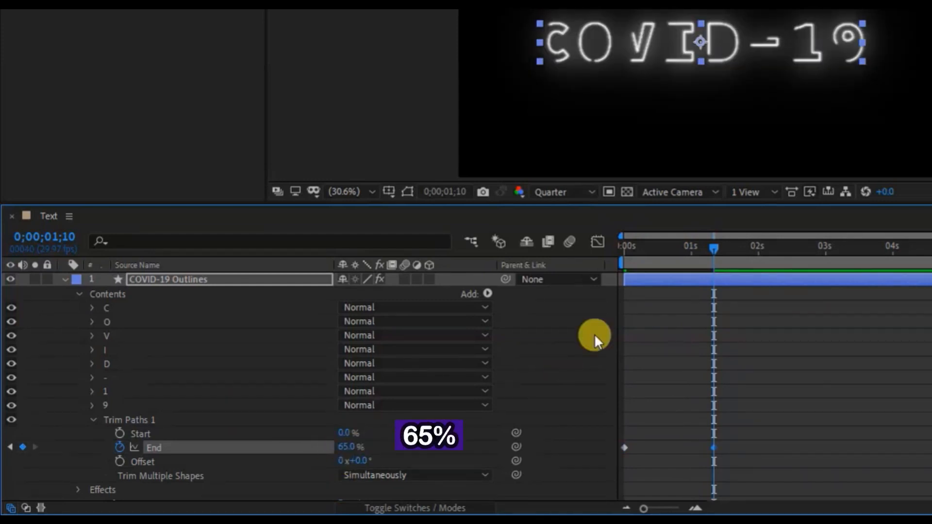
pyautogui.moveTo(642, 250)
pyautogui.mouseDown()
pyautogui.moveTo(620, 247)
pyautogui.moveTo(701, 276)
pyautogui.moveTo(718, 287)
pyautogui.moveTo(709, 291)
pyautogui.mouseUp()
# Step: Return to the first frame and give the Trim Paths Offset the expression time*40
pyautogui.press('Home')
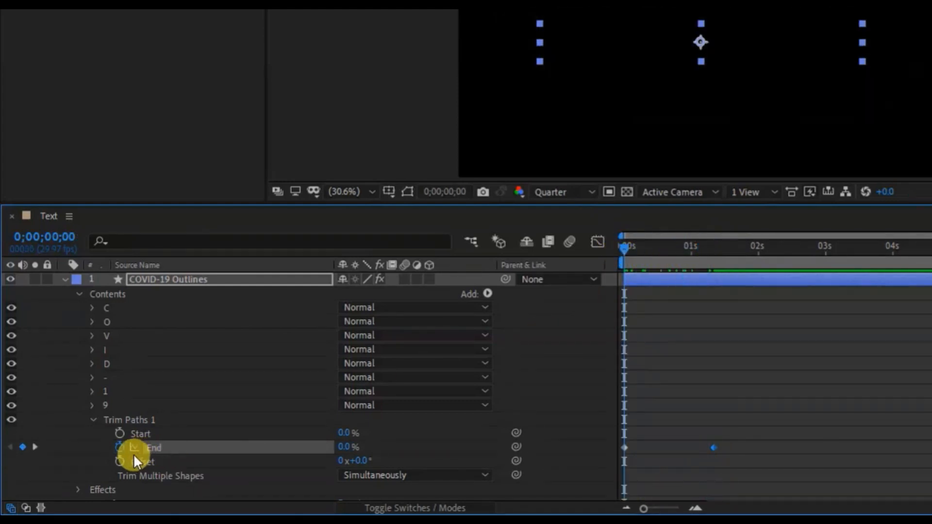
pyautogui.keyDown('alt'); pyautogui.click(120, 461); pyautogui.keyUp('alt')
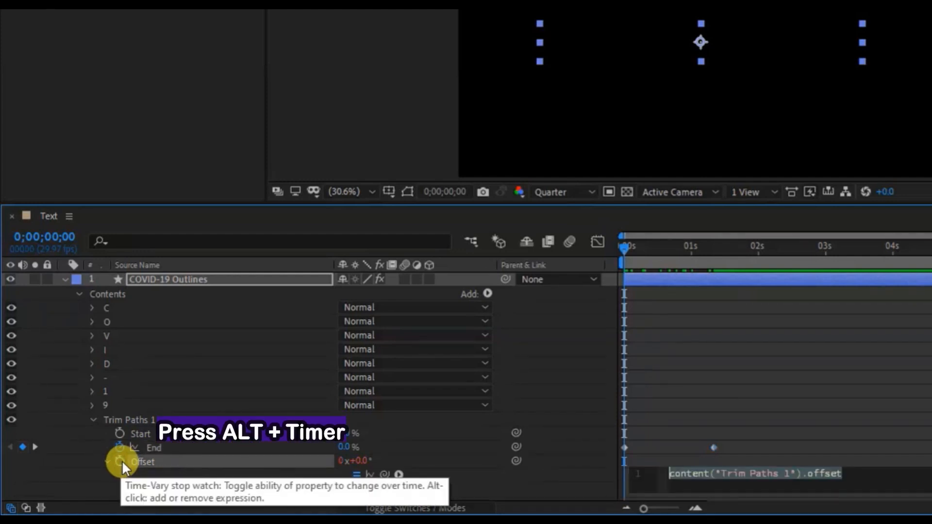
pyautogui.write('time')
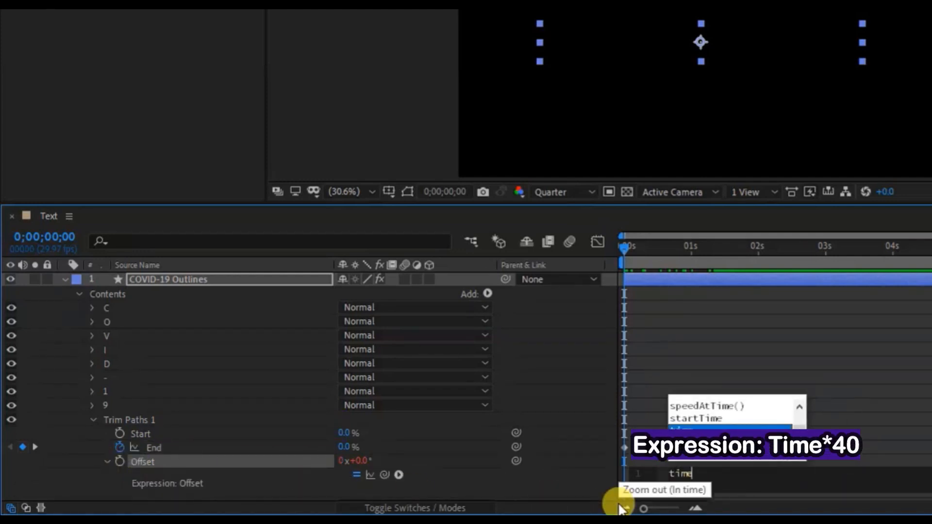
pyautogui.write('*4')
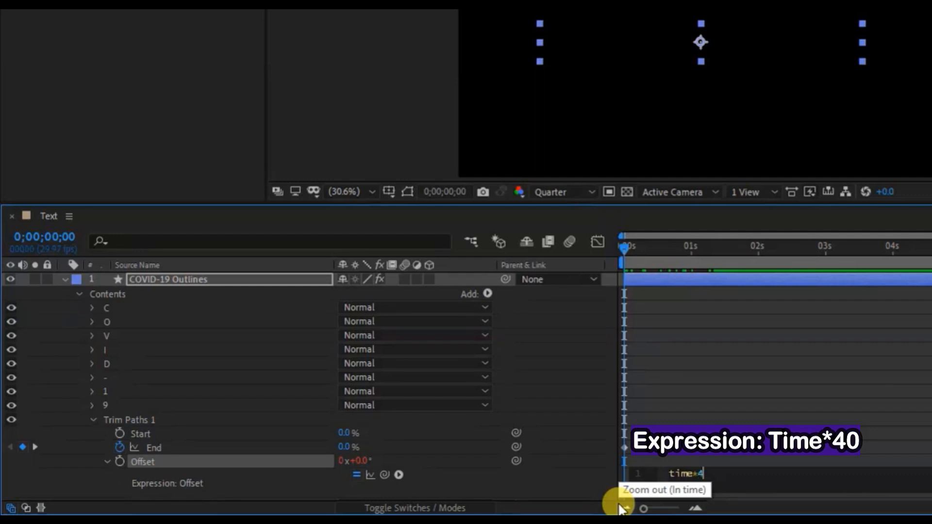
pyautogui.write('0')
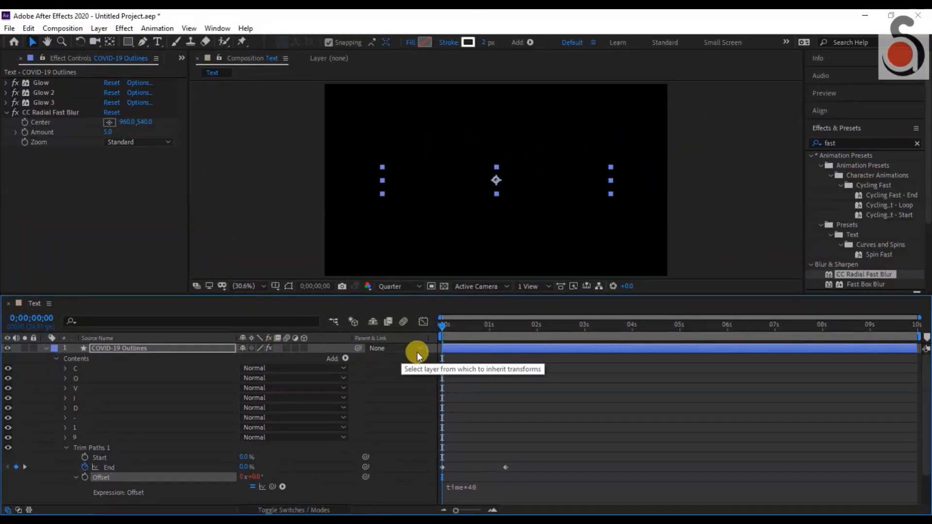
# Step: Preview the Trim Paths animation, then collapse the COVID-19 Outlines shape layer and move it below the COVID-19 text layer
pyautogui.press('space')
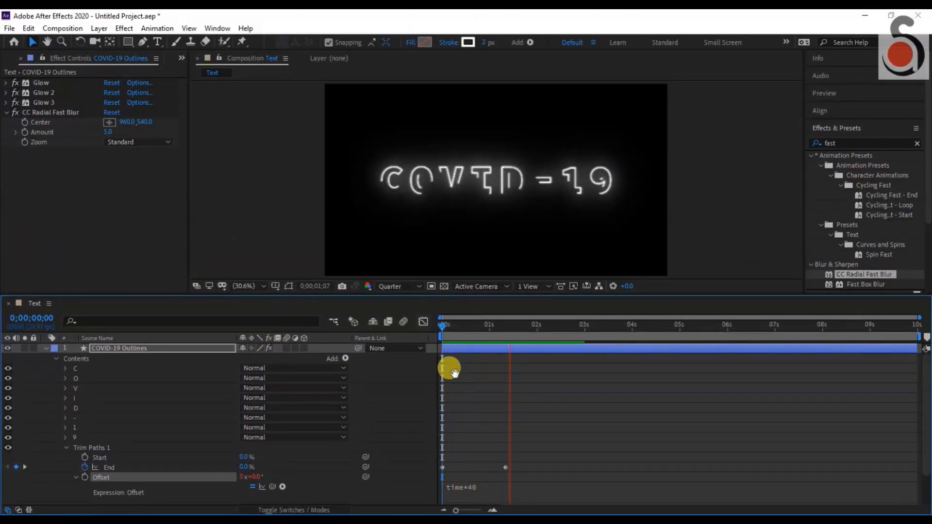
pyautogui.press('space')
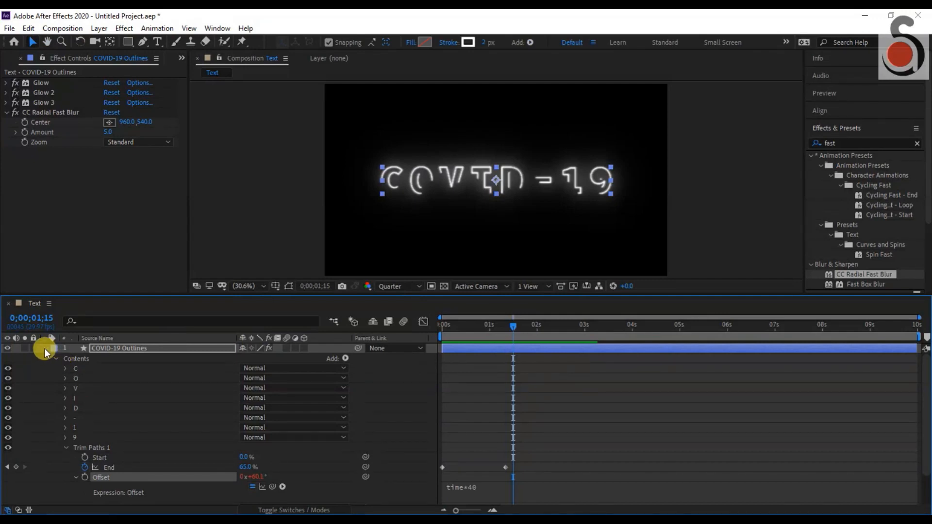
pyautogui.click(45, 349)
pyautogui.click(104, 407)
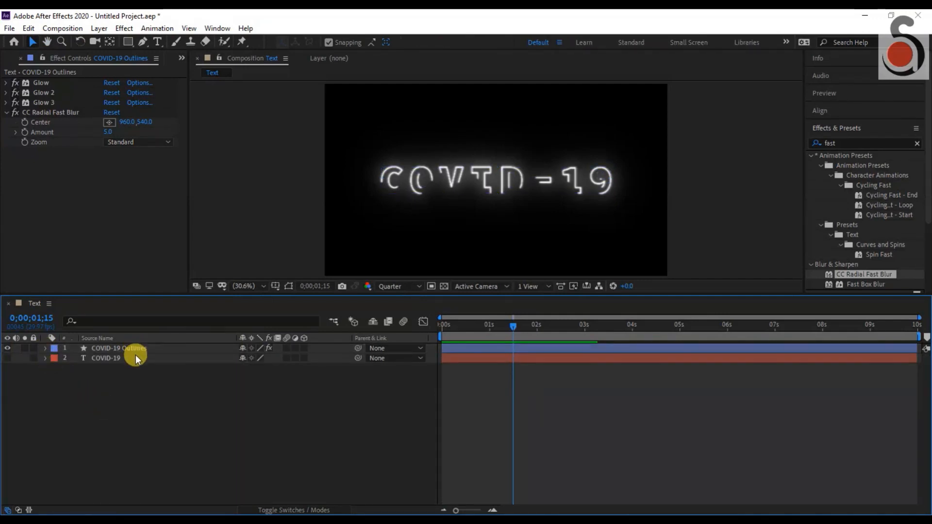
pyautogui.moveTo(135, 348); pyautogui.dragTo(133, 360)
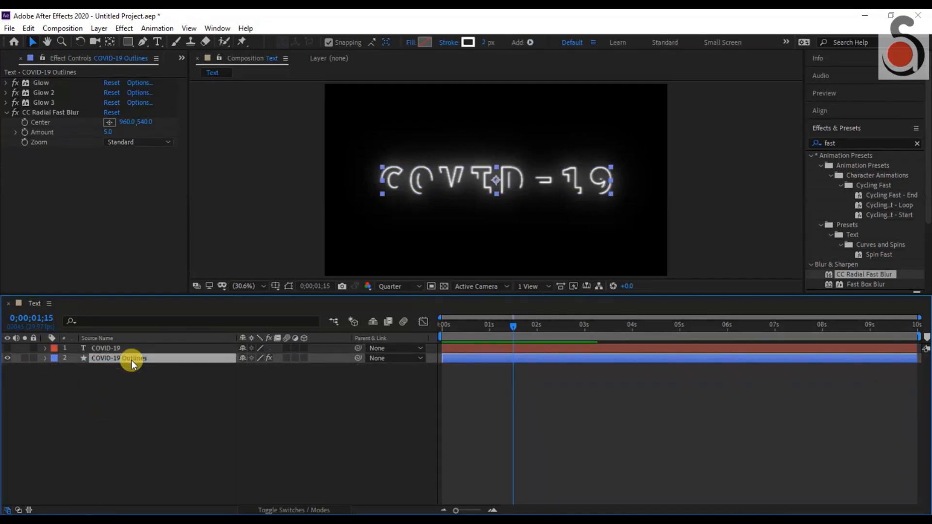
# Step: Create masks from the COVID-19 text layer and place the resulting mask outlines layer directly beneath the text layer
pyautogui.click(115, 348)
pyautogui.rightClick(111, 348)
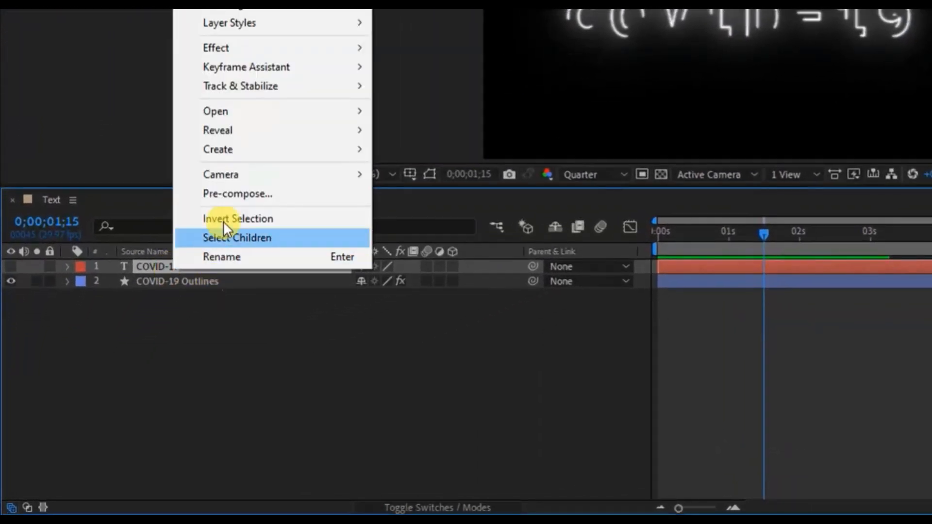
pyautogui.moveTo(240, 141)
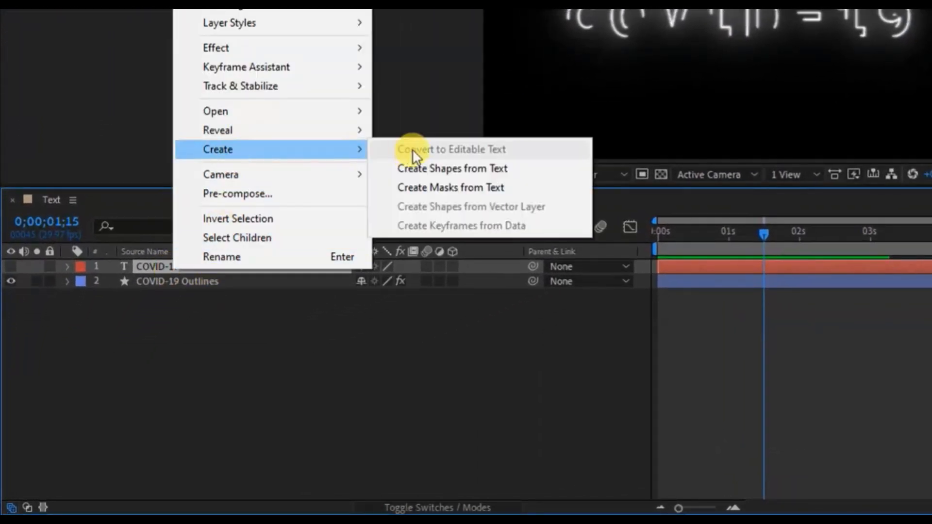
pyautogui.click(451, 185)
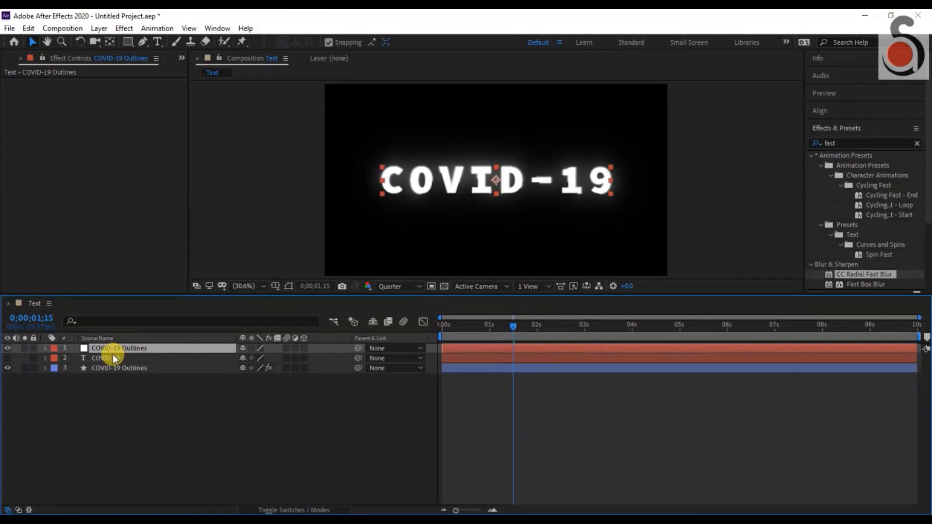
pyautogui.click(113, 356)
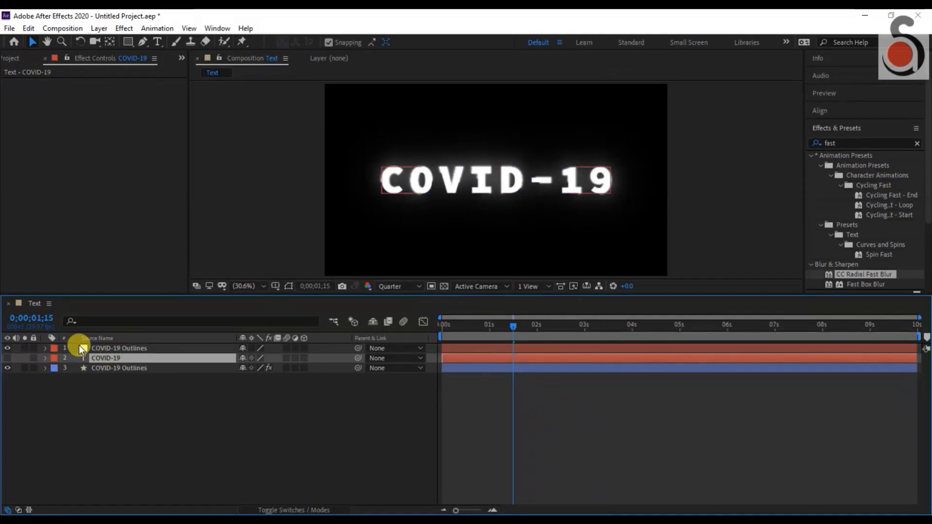
pyautogui.moveTo(81, 347); pyautogui.dragTo(119, 364)
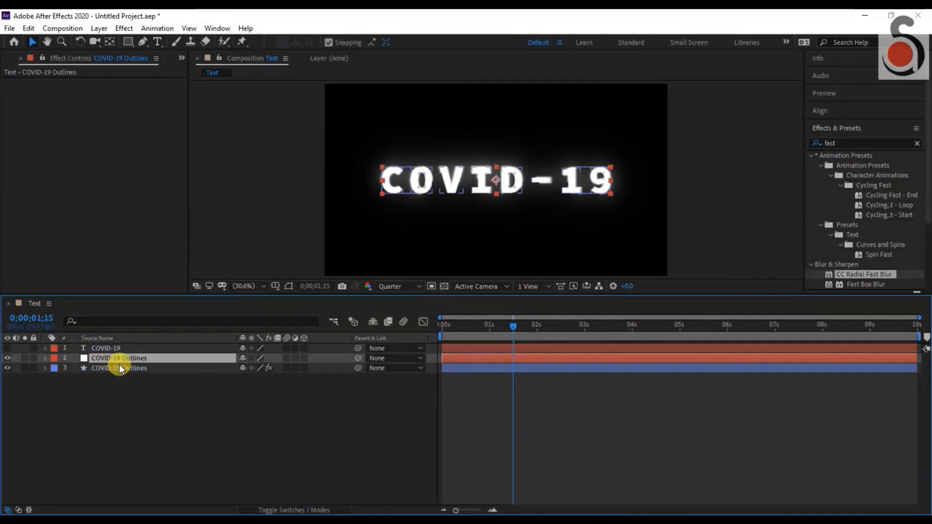
# Step: Make the COVID-19 text layer visible and set its Opacity to 14%
pyautogui.click(104, 349)
pyautogui.click(8, 348)
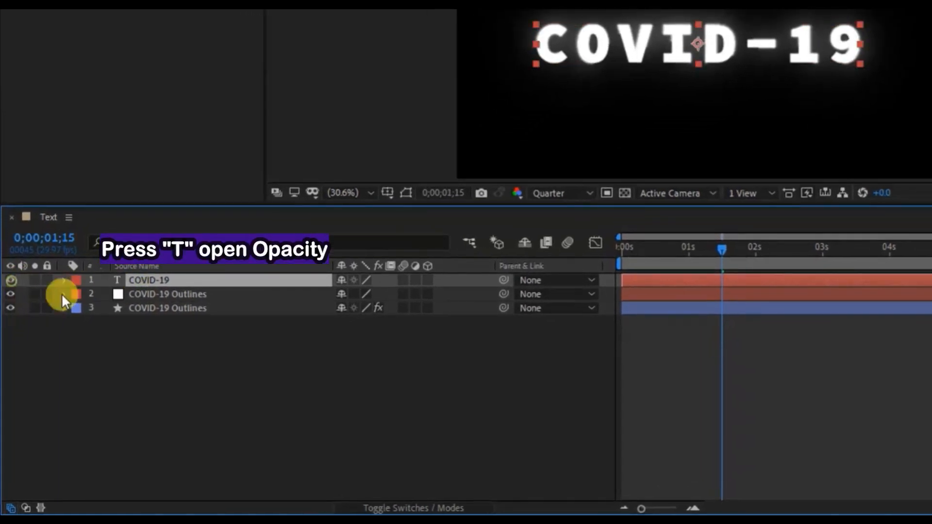
pyautogui.press('t')
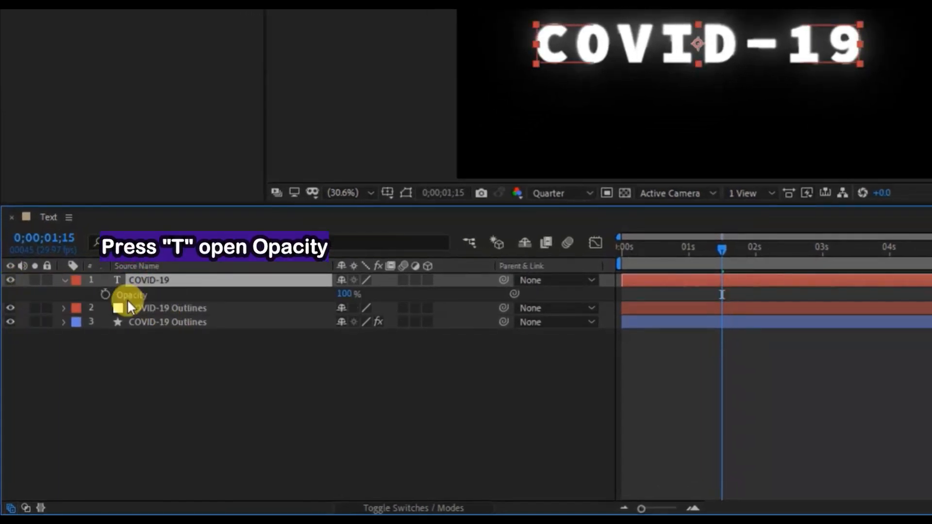
pyautogui.click(340, 295)
pyautogui.write('14')
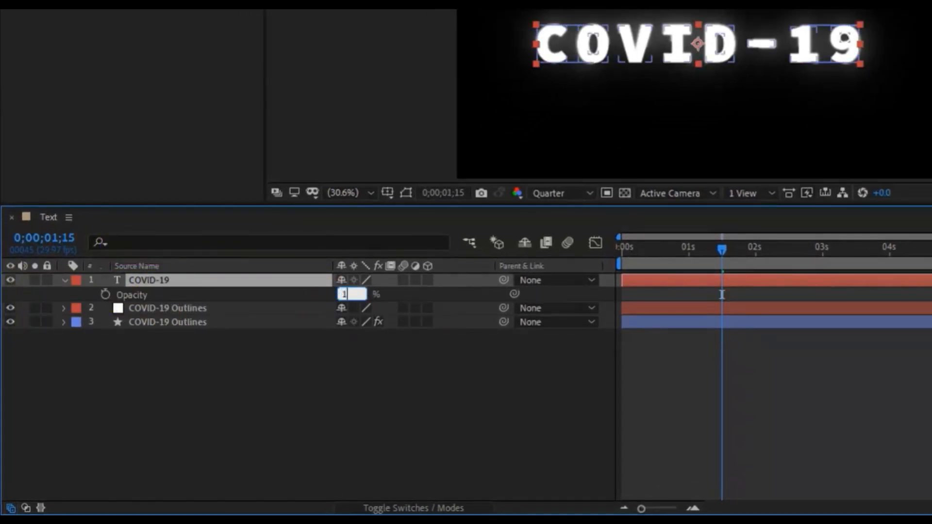
pyautogui.press('Return')
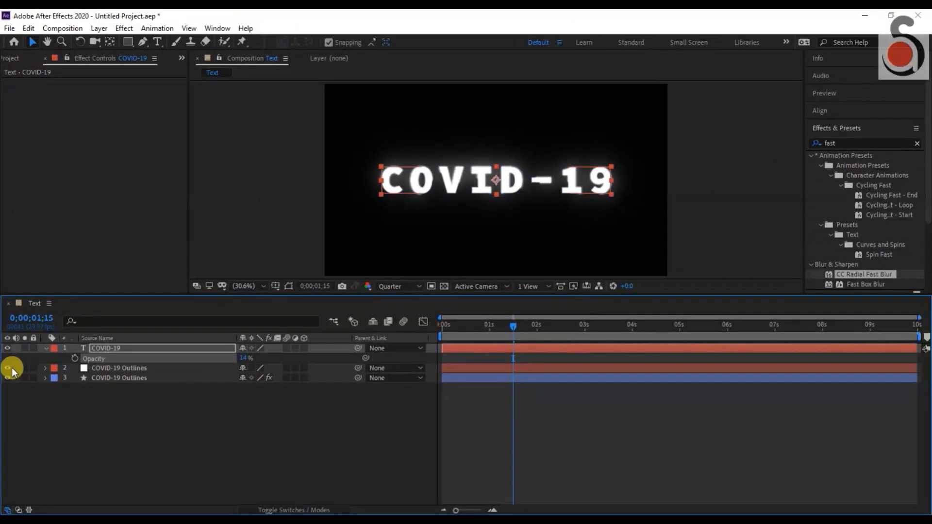
# Step: Toggle the masked COVID-19 Outlines layer's visibility to compare, and apply the Saber effect to that layer
pyautogui.click(7, 369)
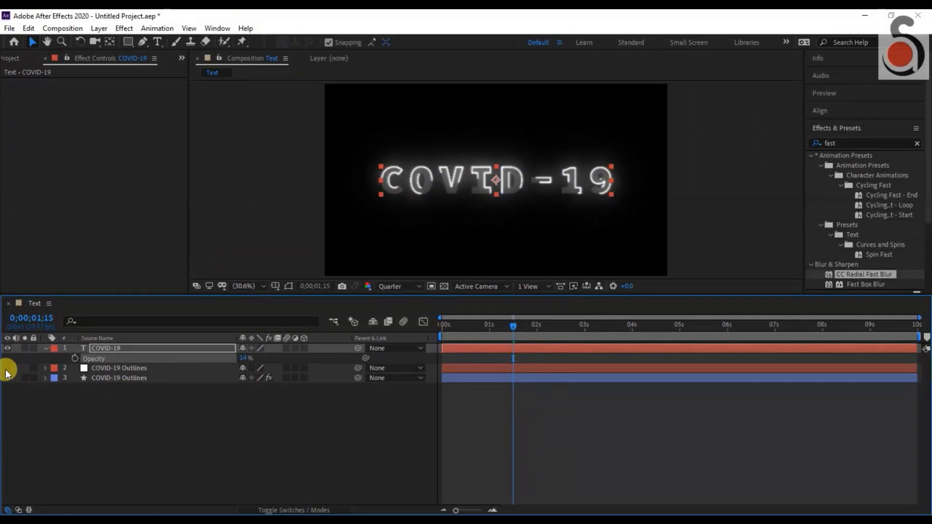
pyautogui.click(7, 369)
pyautogui.click(112, 368)
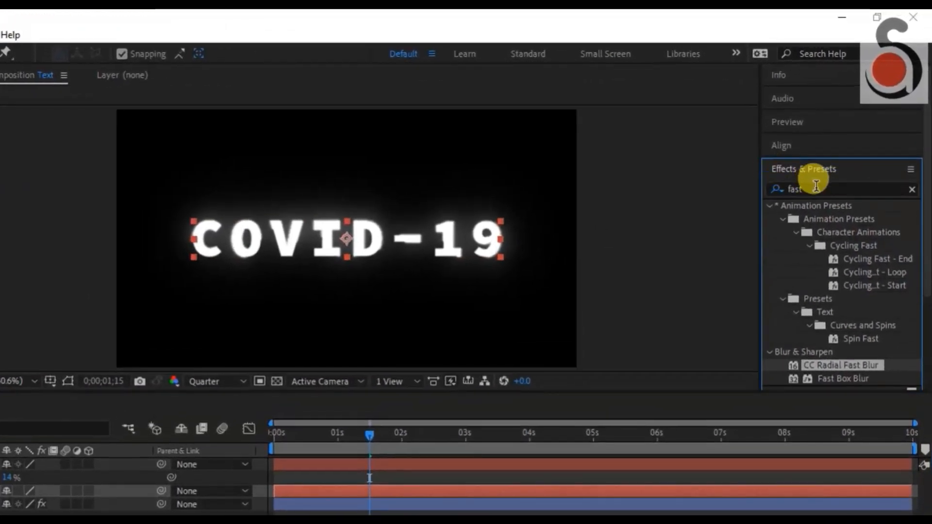
pyautogui.click(845, 143)
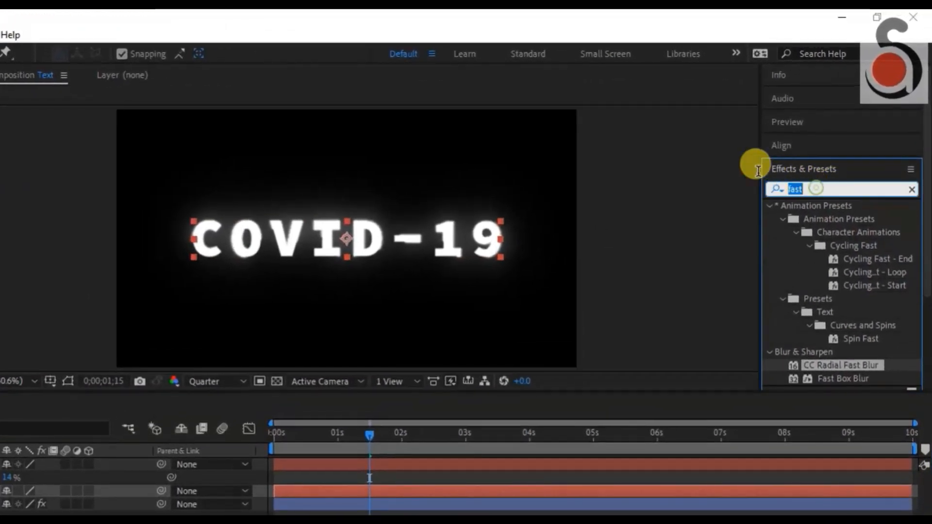
pyautogui.write('sabe')
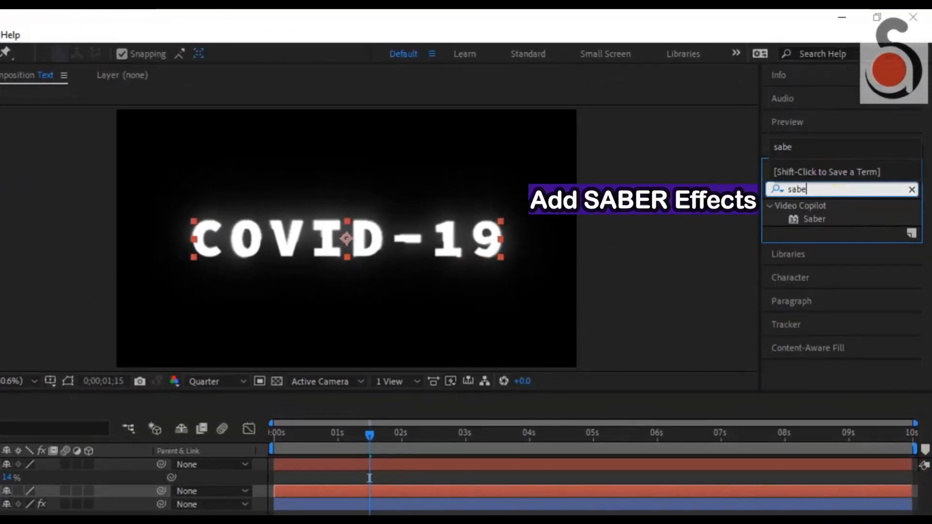
pyautogui.doubleClick(816, 220)
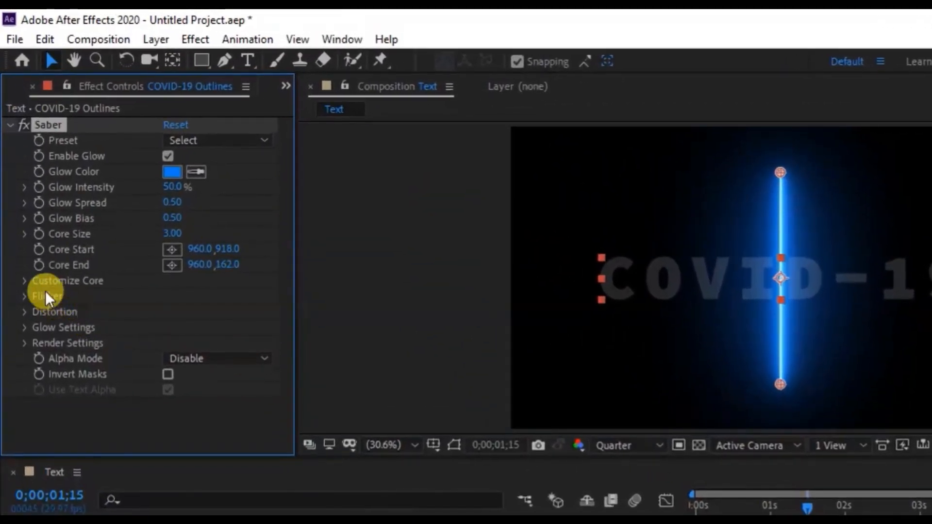
# Step: Set the Saber effect's Core Type to Layer Masks under Customize Core
pyautogui.click(24, 281)
pyautogui.scroll(-2, 70, 322)
pyautogui.click(178, 265)
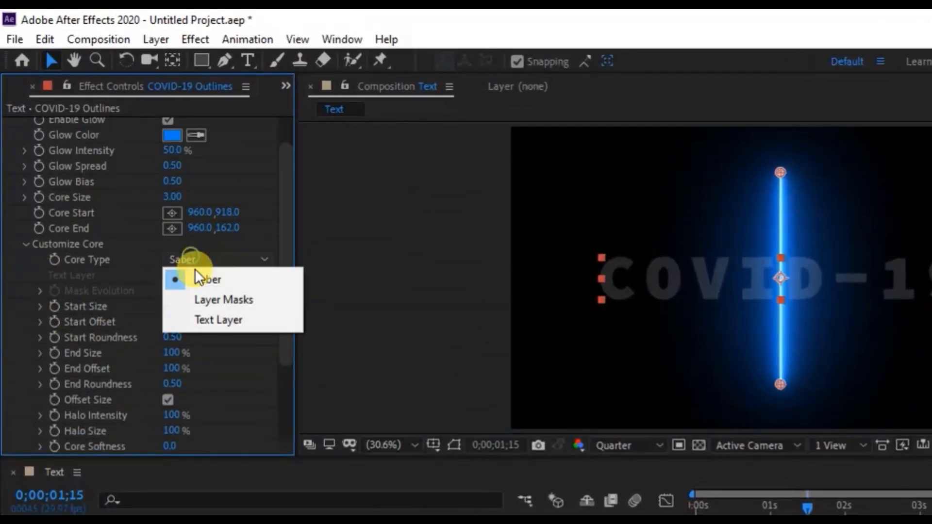
pyautogui.click(200, 302)
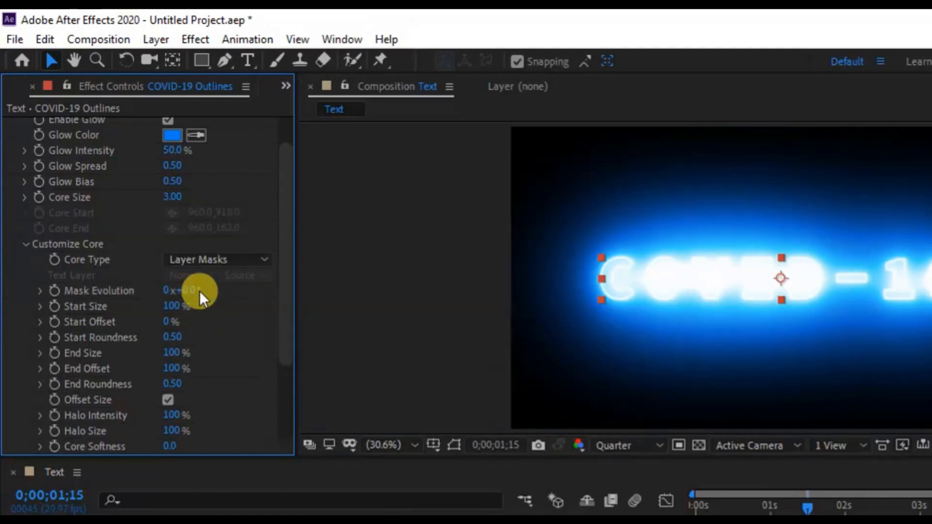
# Step: Apply the Fire preset to the Saber effect on the masked outlines layer
pyautogui.scroll(5, 308, 236)
pyautogui.scroll(-6, 426, 287)
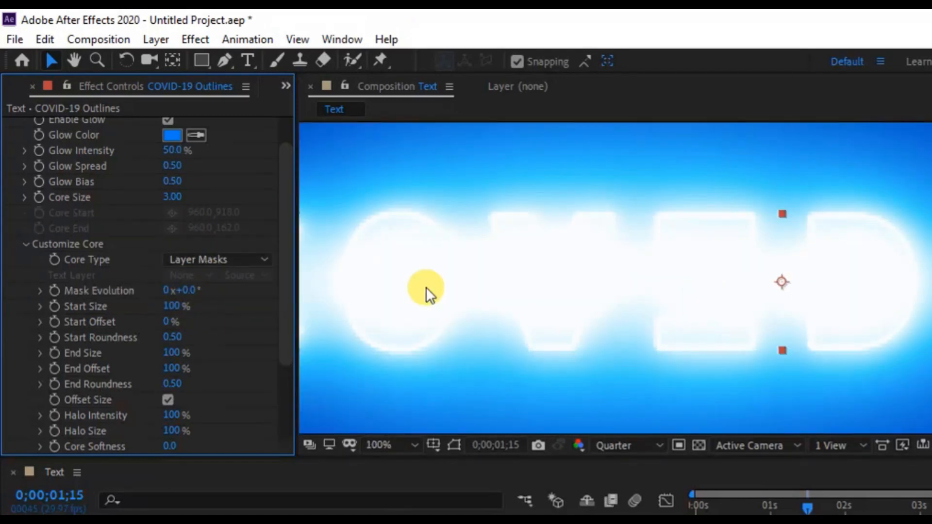
pyautogui.scroll(2, 241, 167)
pyautogui.click(240, 140)
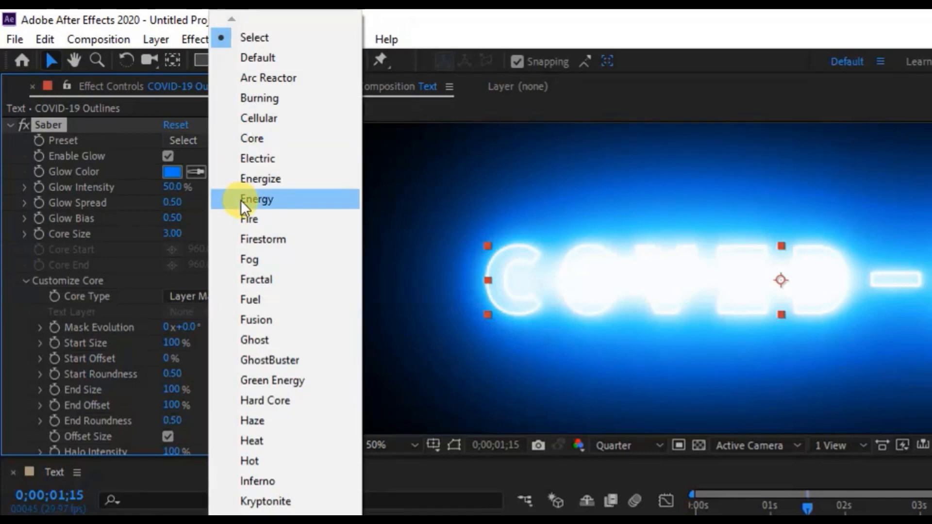
pyautogui.click(246, 221)
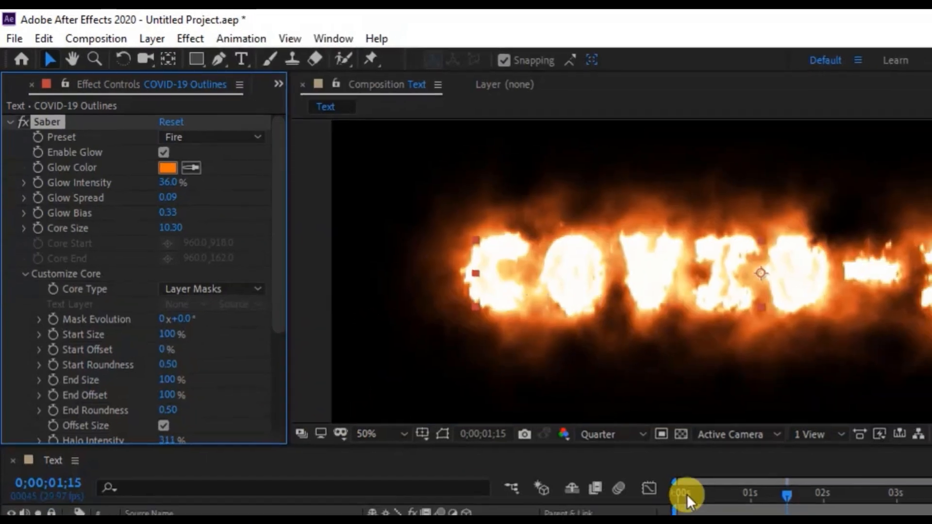
# Step: Keyframe the Saber Glow Intensity at 65% on the first frame of the composition
pyautogui.click(697, 505)
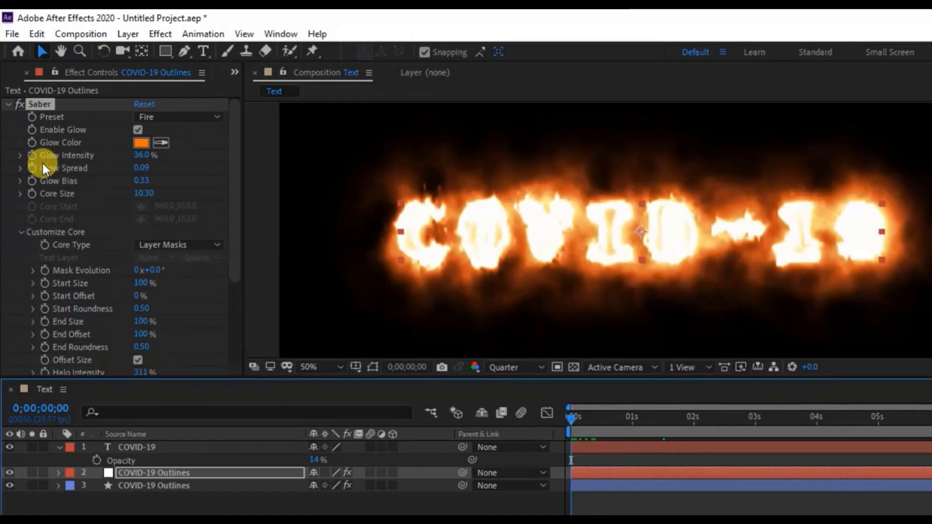
pyautogui.click(33, 156)
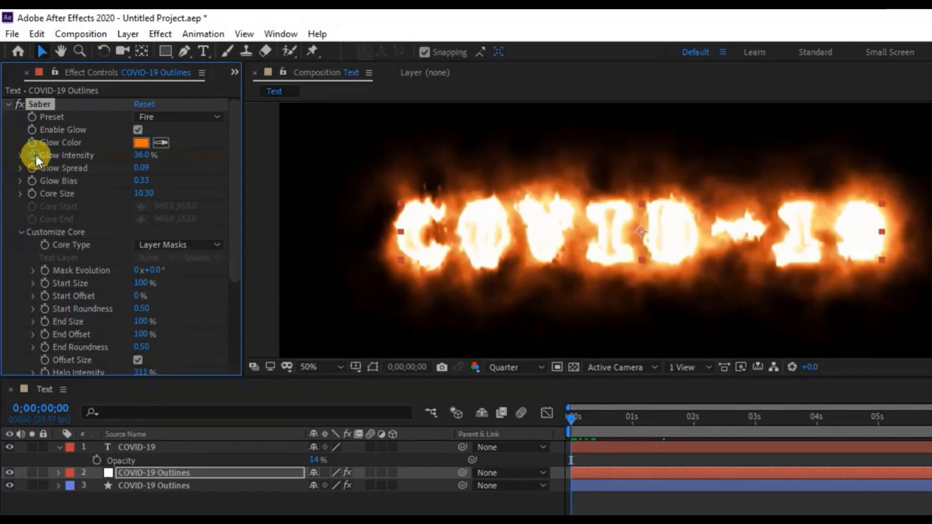
pyautogui.click(146, 157)
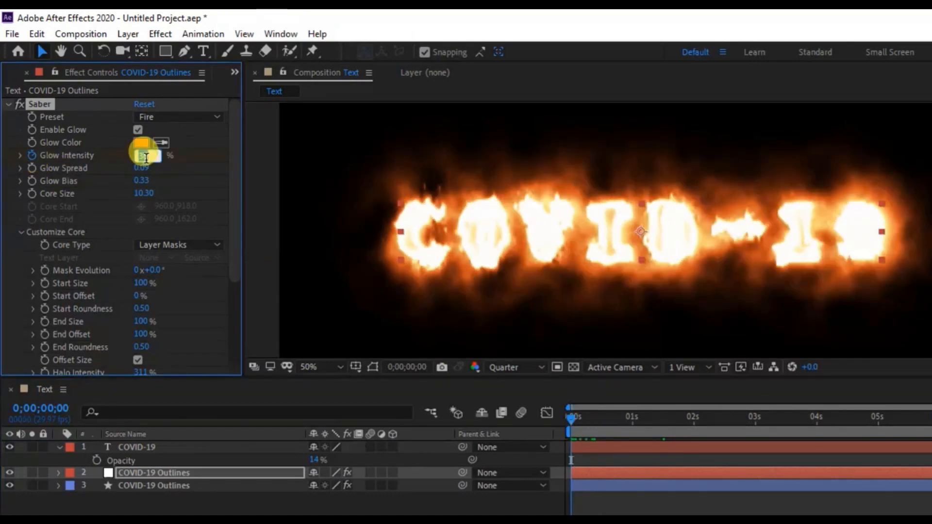
pyautogui.write('65')
pyautogui.press('Return')
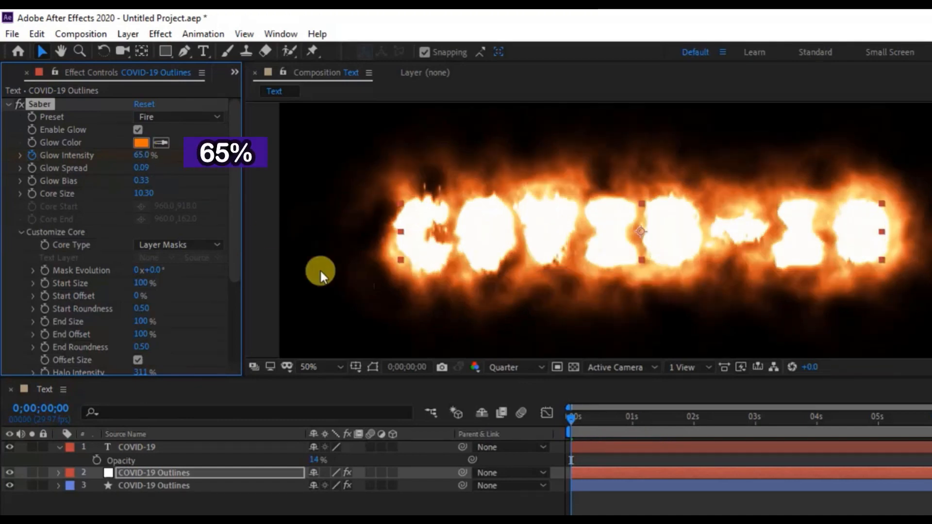
# Step: Keyframe the Saber Glow Intensity at 20% at 0;00;02;00 and scrub through the fire animation
pyautogui.click(690, 416)
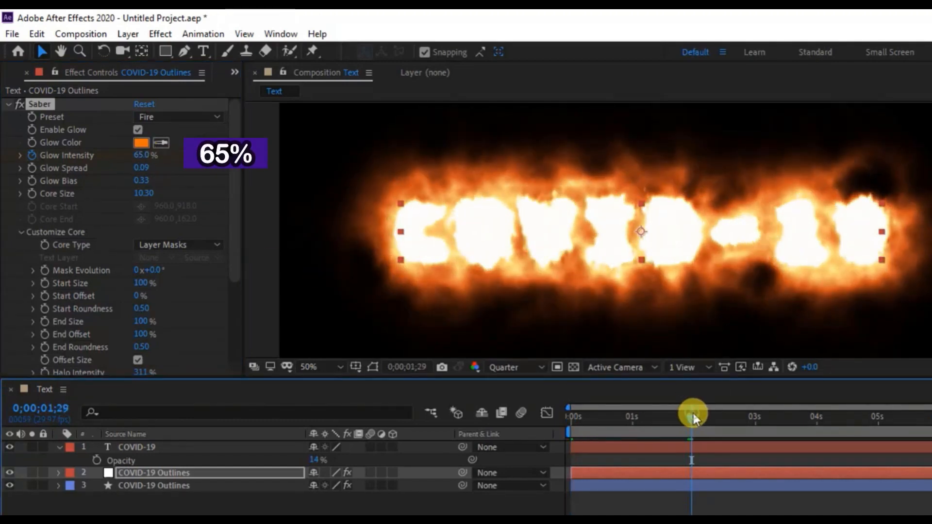
pyautogui.click(142, 155)
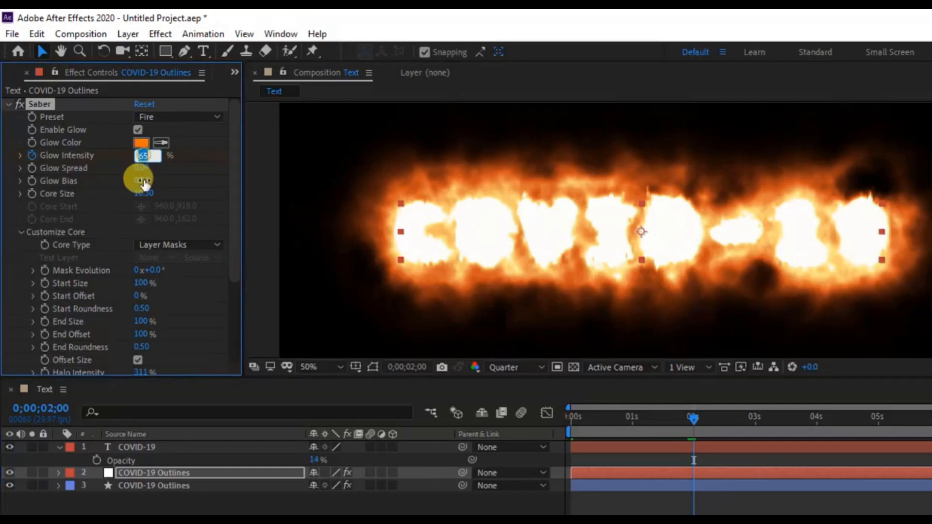
pyautogui.write('20')
pyautogui.press('Return')
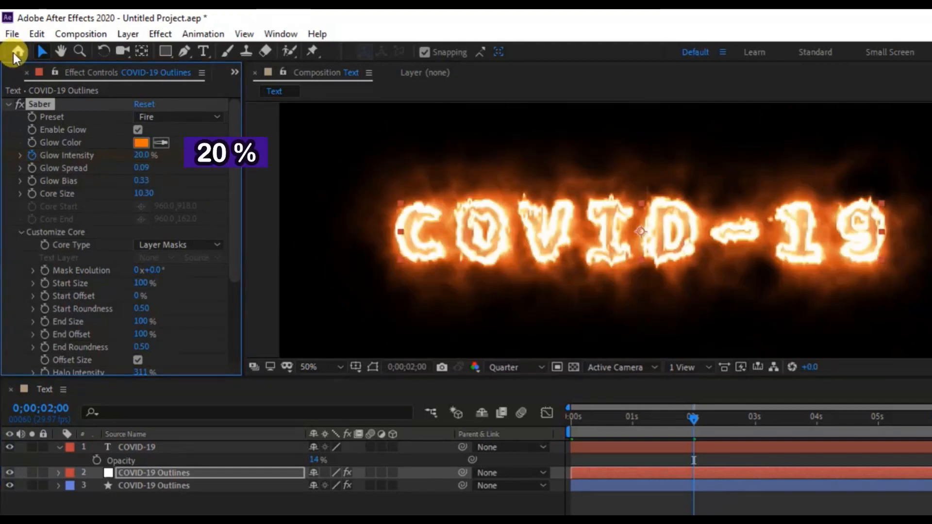
pyautogui.moveTo(582, 430); pyautogui.dragTo(588, 469)
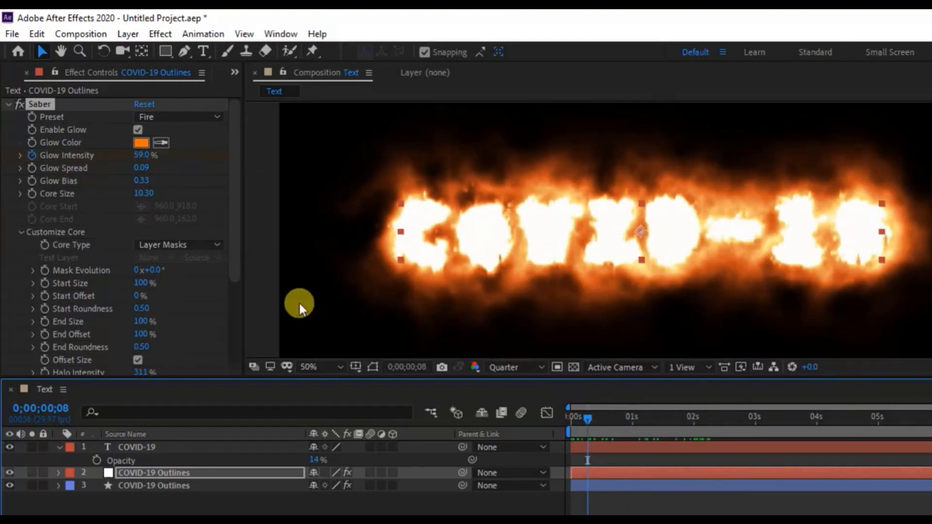
# Step: Set the Saber Glow Spread to 0.2
pyautogui.click(149, 171)
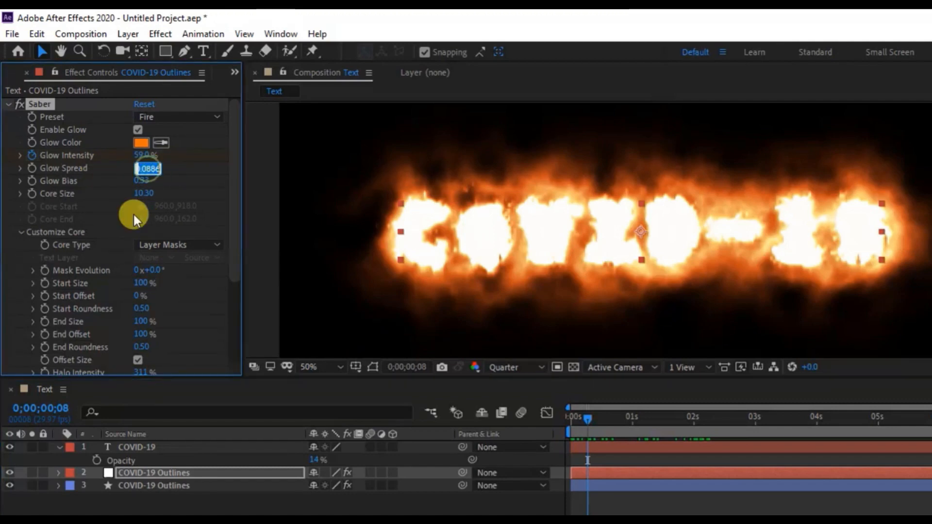
pyautogui.write('0.2')
pyautogui.click(133, 214)
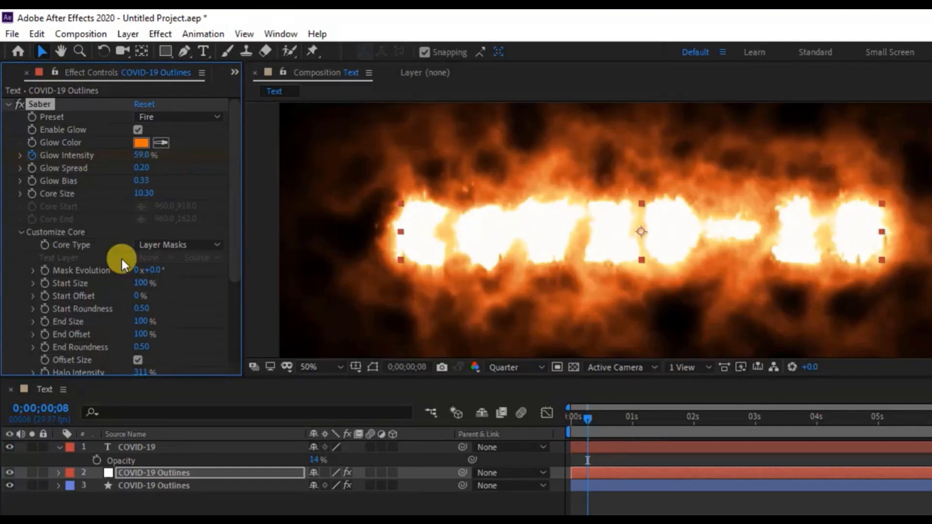
# Step: Set the Start Offset of the Saber core to 45%
pyautogui.scroll(-3, 122, 258)
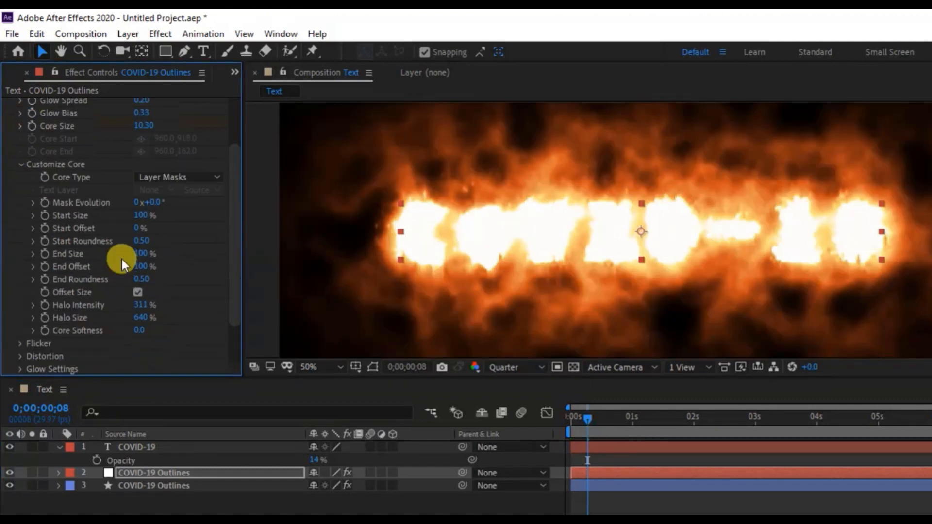
pyautogui.click(137, 227)
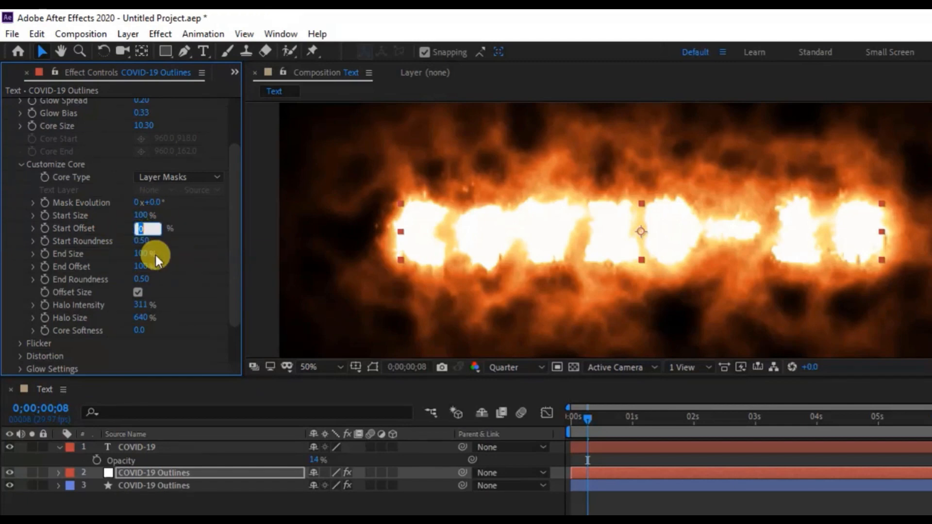
pyautogui.write('45')
pyautogui.press('Return')
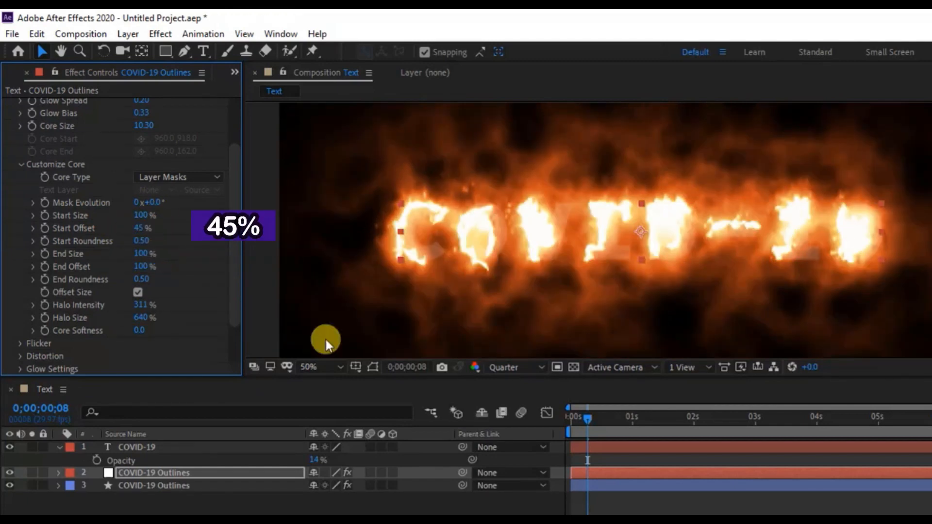
# Step: Drive the Saber Mask Evolution with the expression time*40 and preview the fire animation from near the start
pyautogui.keyDown('alt'); pyautogui.click(45, 204); pyautogui.keyUp('alt')
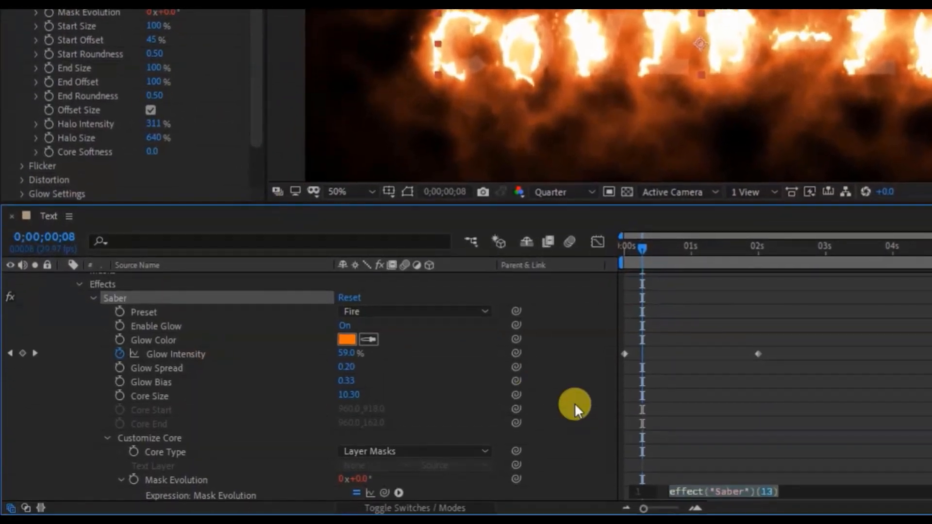
pyautogui.write('time*40')
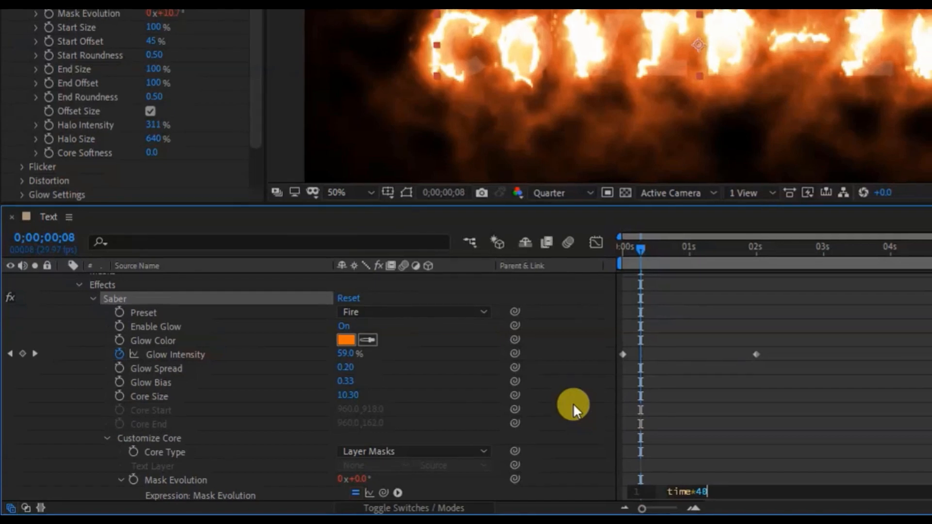
pyautogui.click(574, 404)
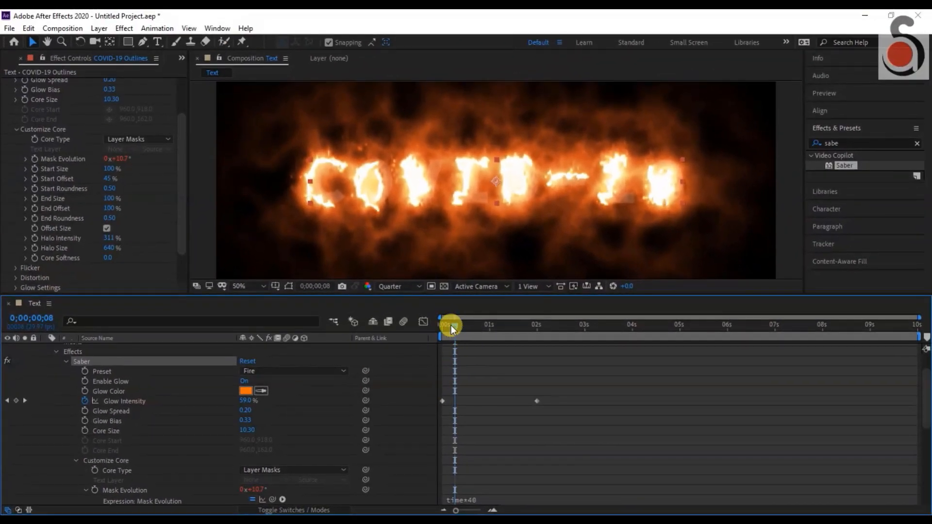
pyautogui.moveTo(450, 325)
pyautogui.mouseDown()
pyautogui.moveTo(423, 322)
pyautogui.moveTo(444, 326)
pyautogui.mouseUp()
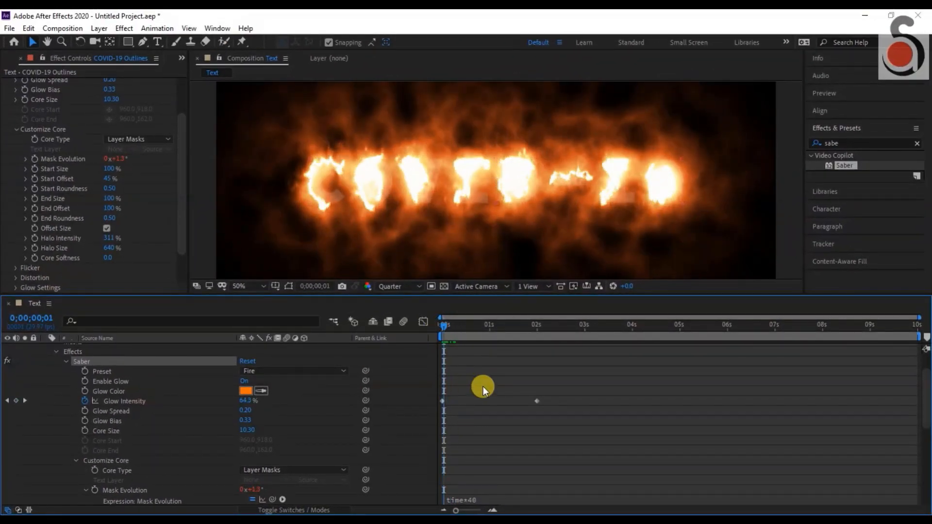
pyautogui.press('space')
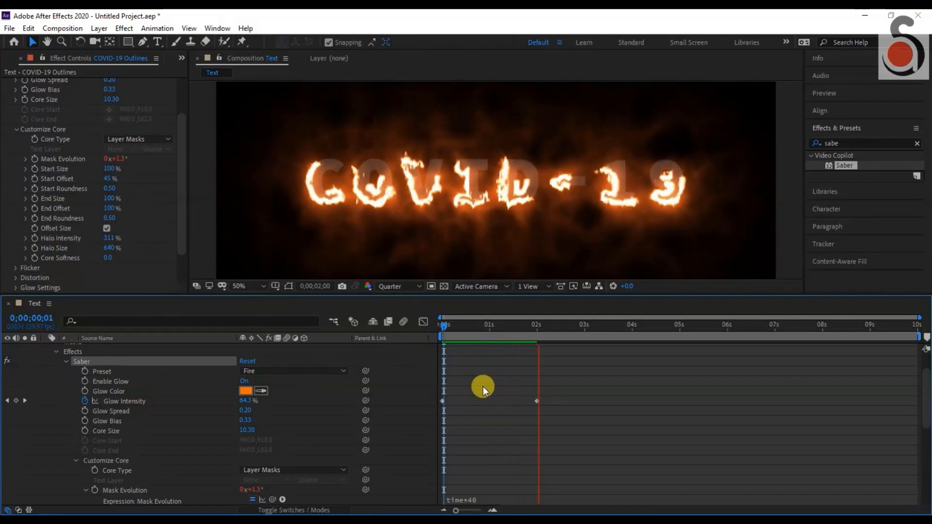
pyautogui.moveTo(457, 328); pyautogui.dragTo(447, 328)
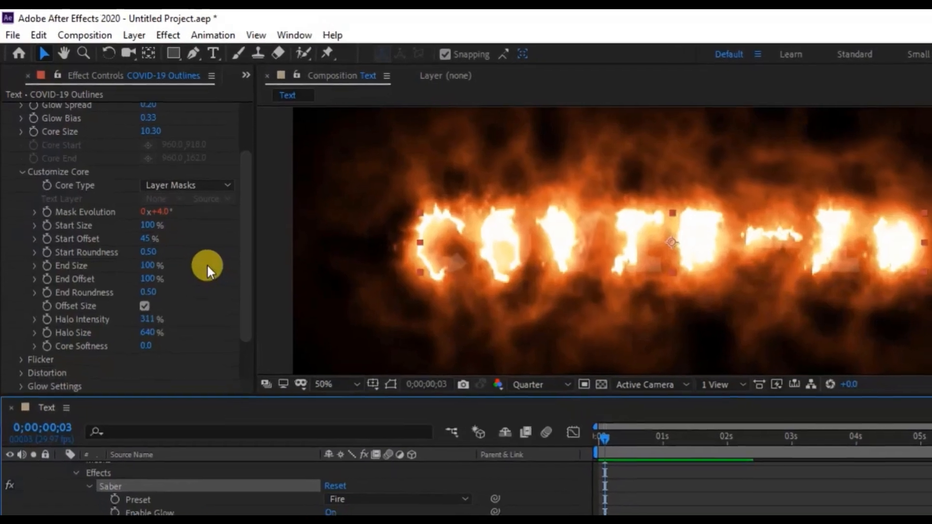
# Step: Set the Saber Flicker Intensity to 50%
pyautogui.scroll(-3, 154, 197)
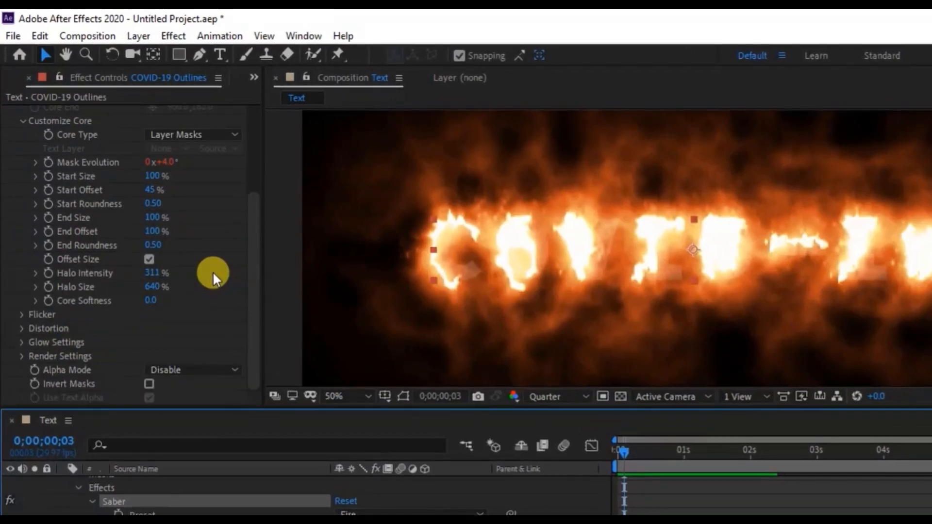
pyautogui.click(22, 315)
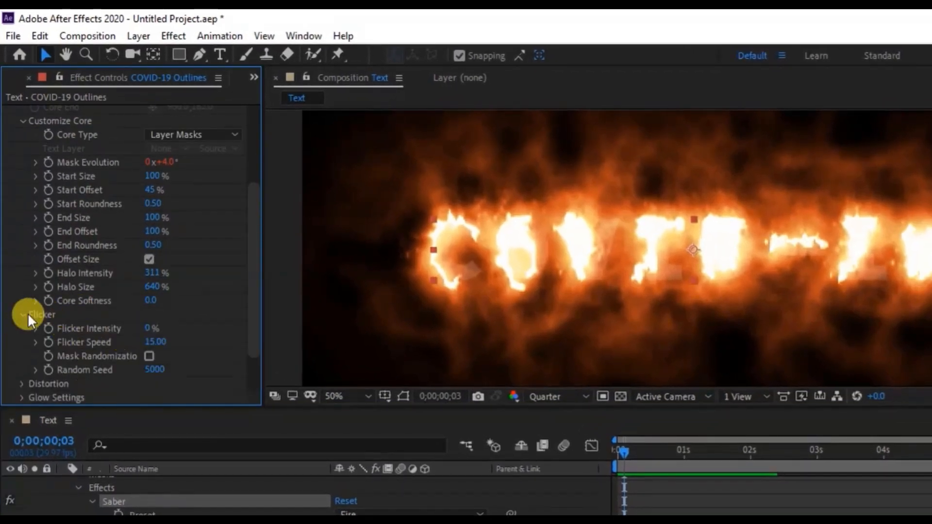
pyautogui.click(148, 329)
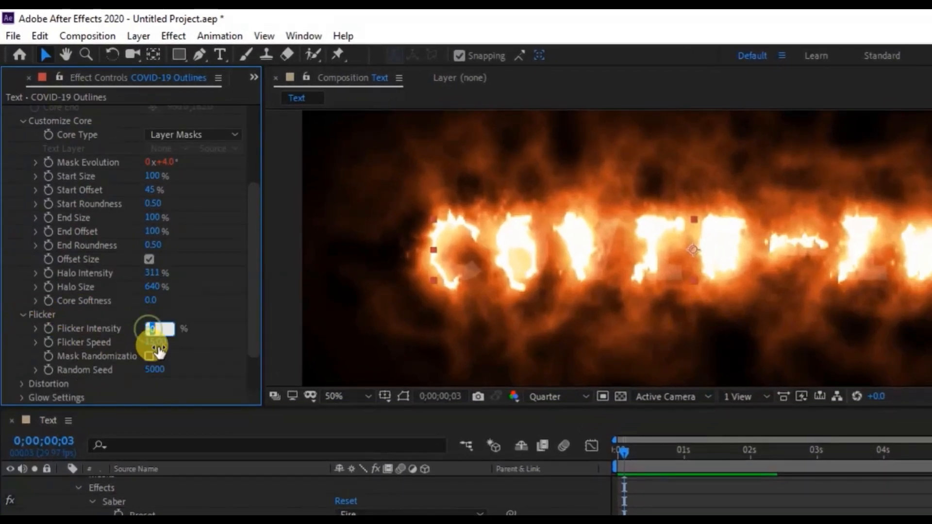
pyautogui.write('50')
pyautogui.press('Return')
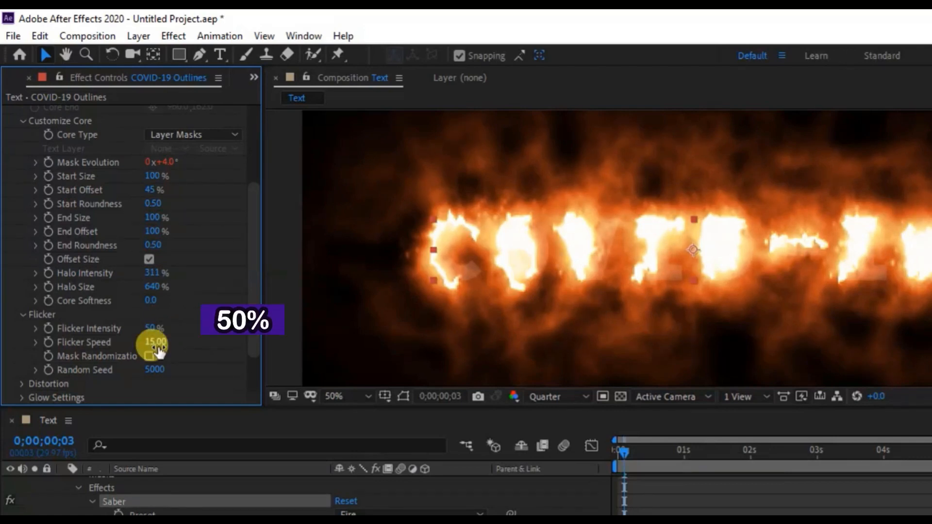
# Step: Set the Distortion Amount of the Saber Glow Distortion to 0
pyautogui.scroll(-2, 145, 348)
pyautogui.click(22, 327)
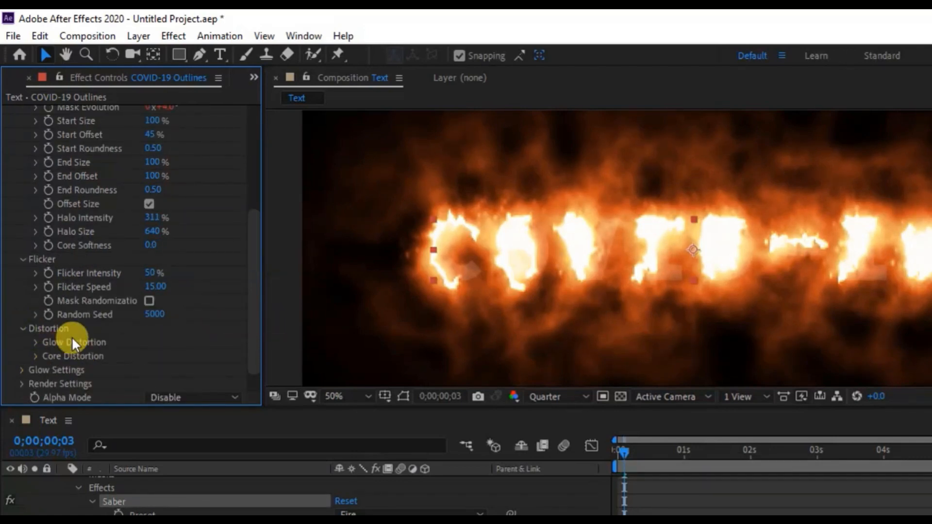
pyautogui.click(34, 343)
pyautogui.scroll(-5, 159, 336)
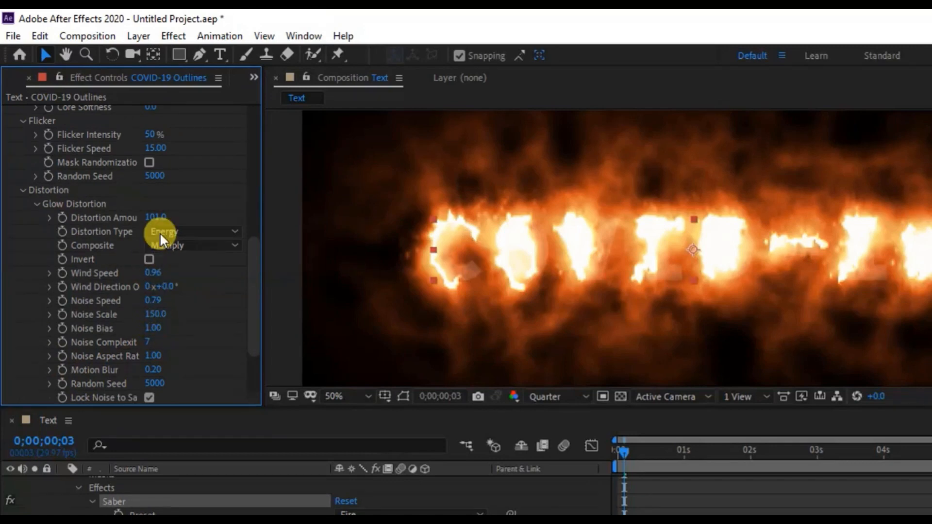
pyautogui.click(152, 217)
pyautogui.write('0')
pyautogui.press('Return')
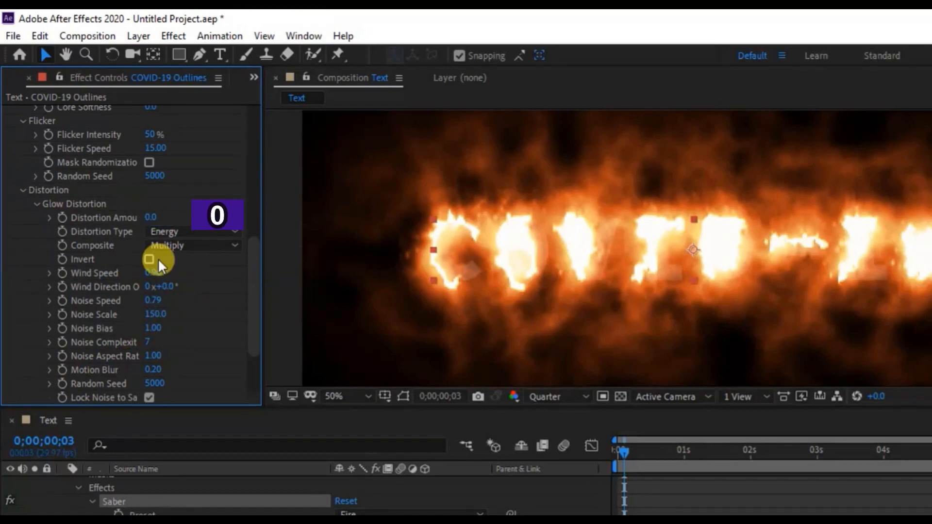
# Step: Set the Saber Glow Intensity Multiplier to 42 and preview the burning text from the first frame
pyautogui.scroll(-3, 170, 307)
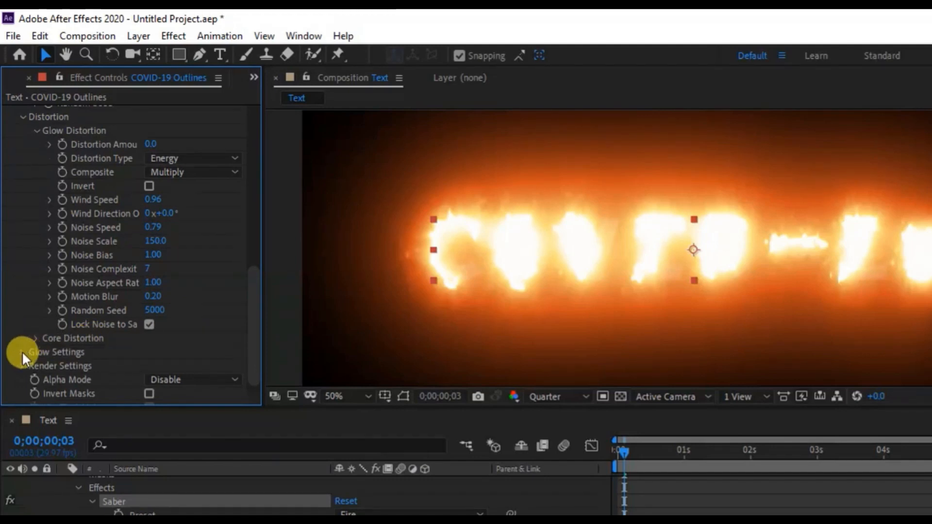
pyautogui.click(22, 352)
pyautogui.scroll(-4, 98, 366)
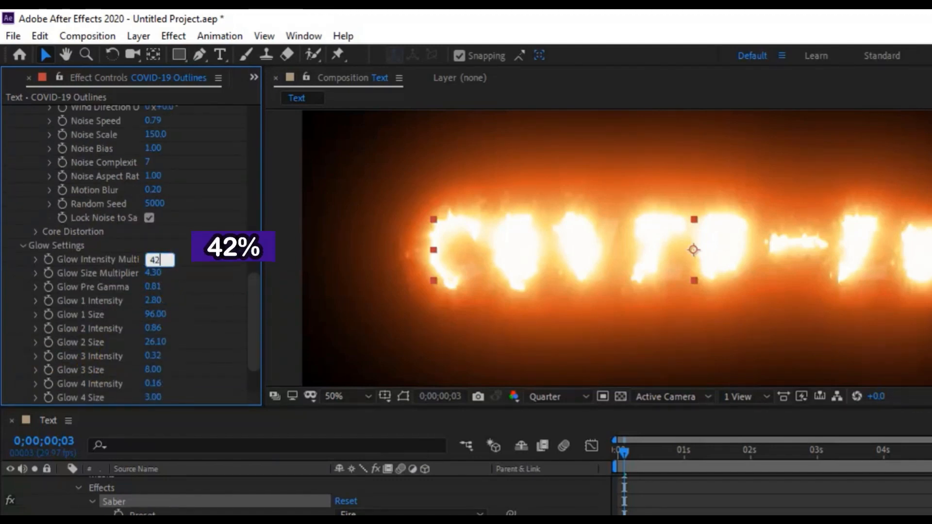
pyautogui.click(158, 264)
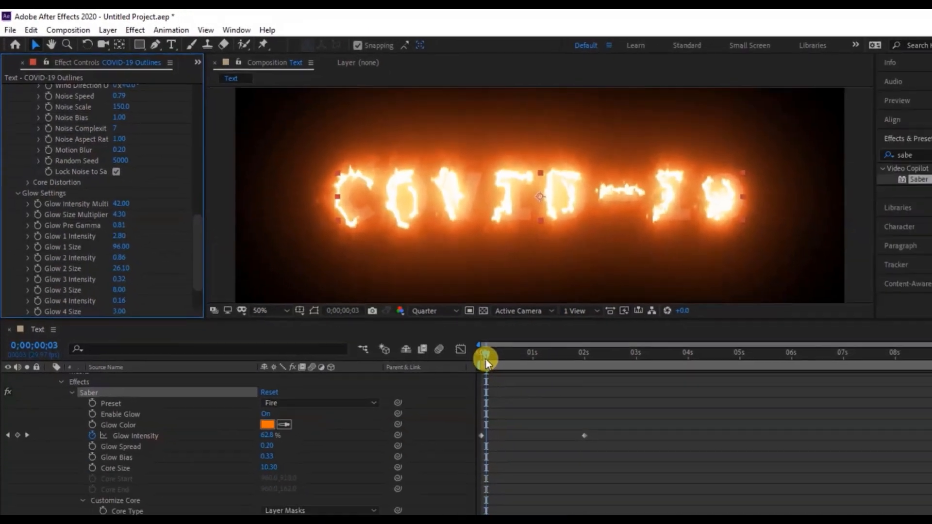
pyautogui.moveTo(624, 456); pyautogui.dragTo(604, 457)
pyautogui.press('space')
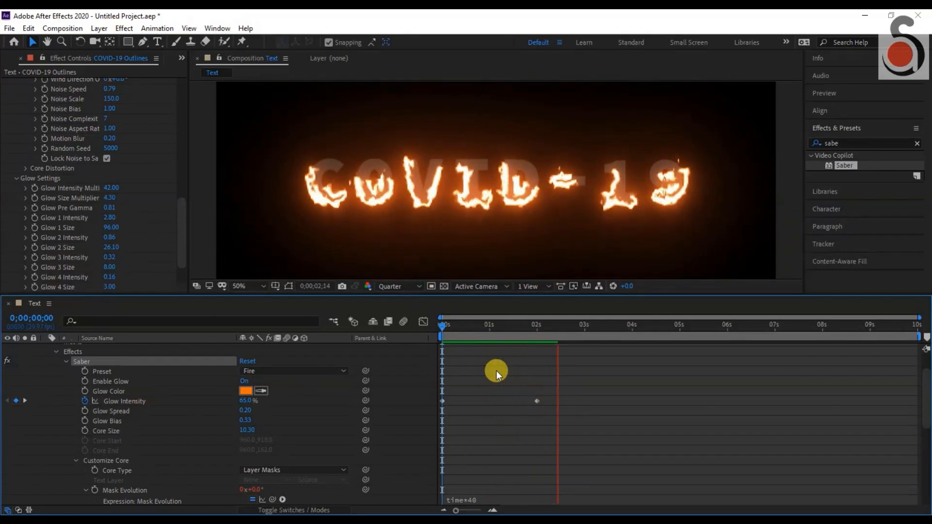
pyautogui.moveTo(467, 326); pyautogui.dragTo(456, 328)
# Step: Set the blending mode of the Saber outlines layer to Screen and preview the combined animation from the first frame
pyautogui.scroll(3, 25, 374)
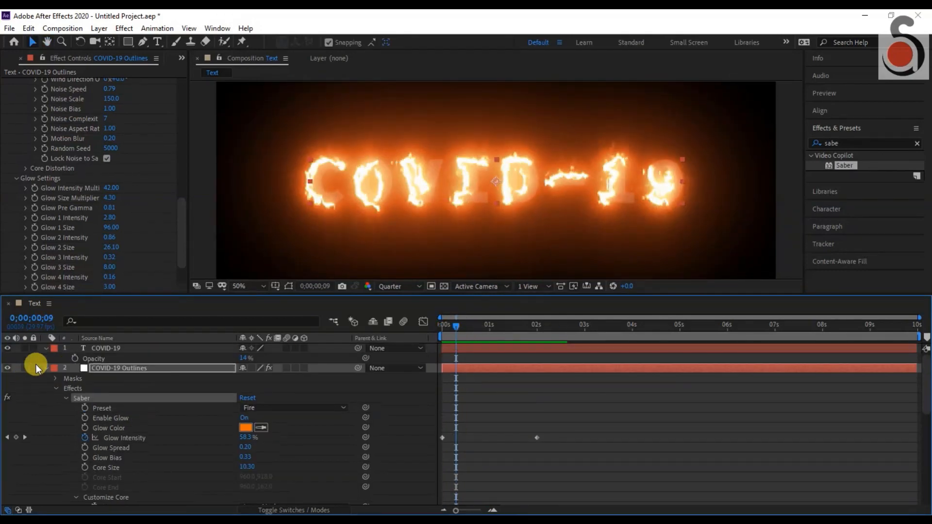
pyautogui.click(46, 368)
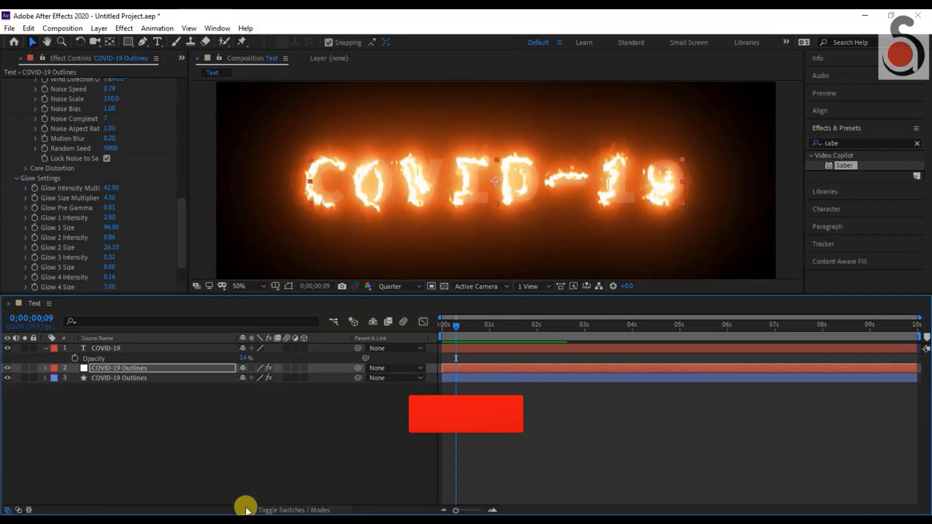
pyautogui.click(278, 511)
pyautogui.click(273, 369)
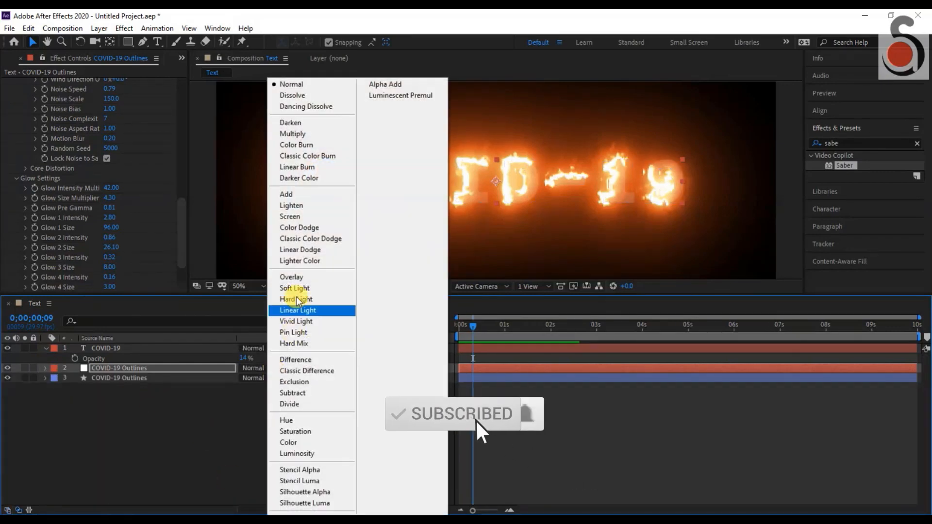
pyautogui.click(291, 217)
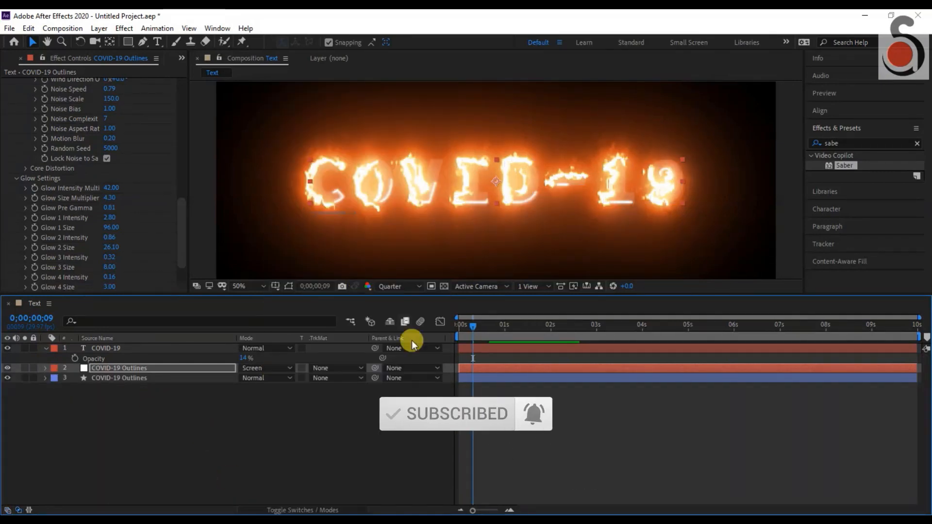
pyautogui.moveTo(470, 330); pyautogui.dragTo(459, 332)
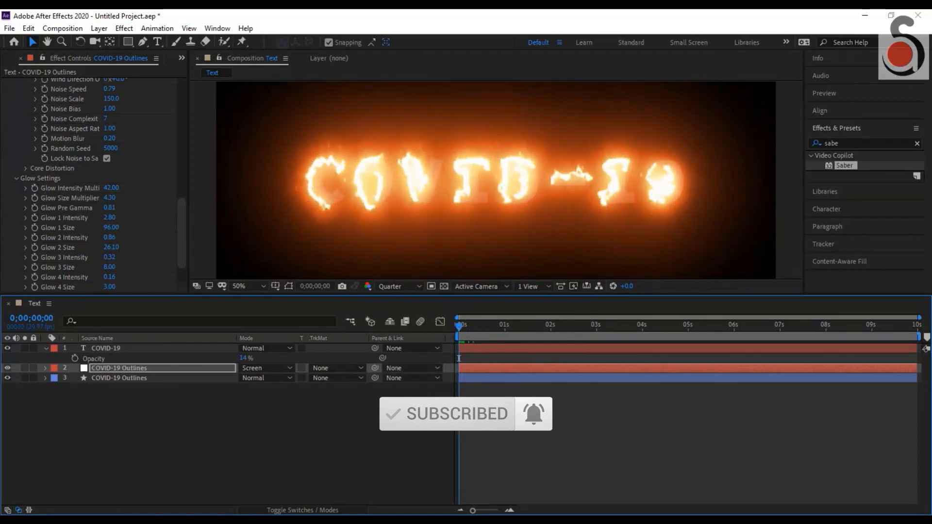
pyautogui.press('space')
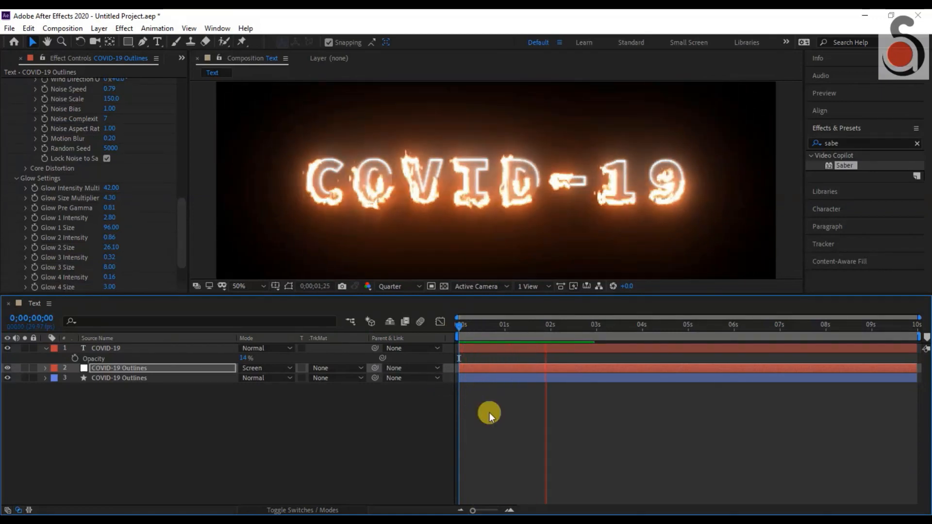
pyautogui.press('space')
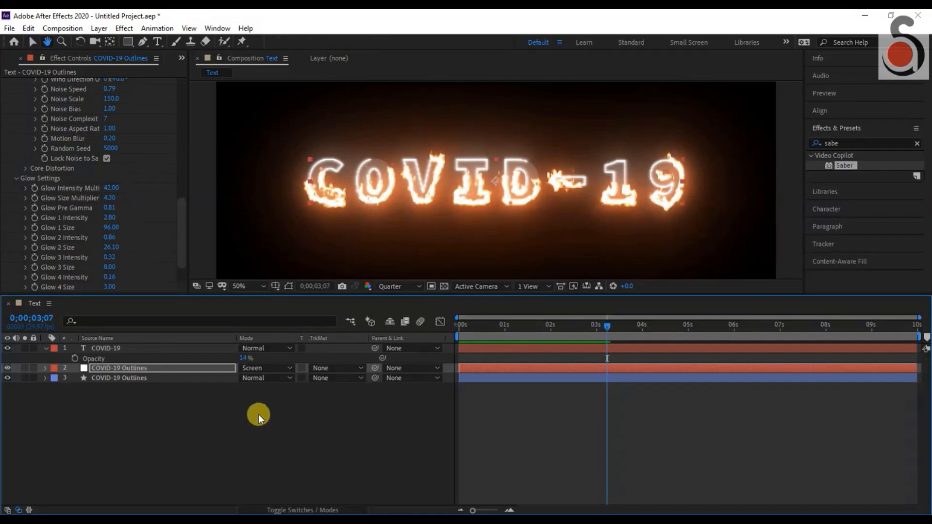
# Step: Change the stroke color of the COVID-19 Outlines shape layer to orange DA5228 and preview the animation from the first frame
pyautogui.click(184, 367)
pyautogui.click(177, 377)
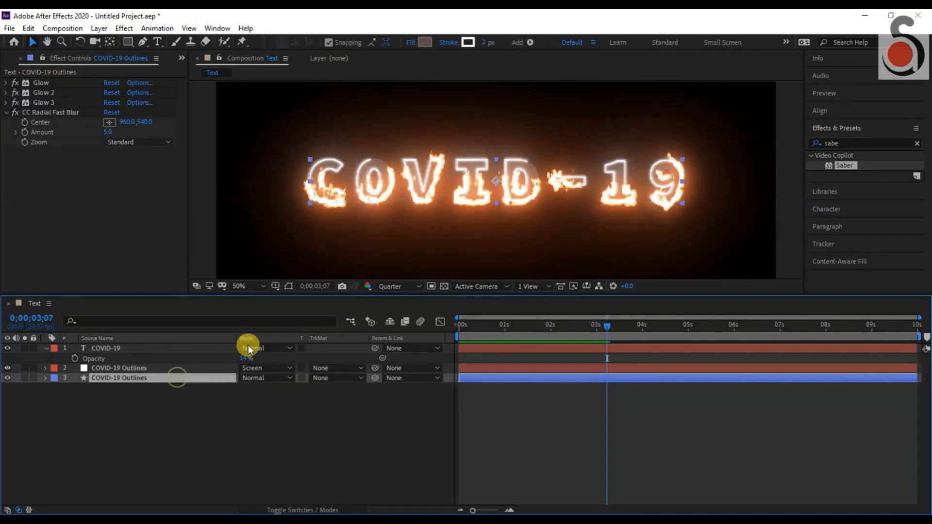
pyautogui.click(468, 42)
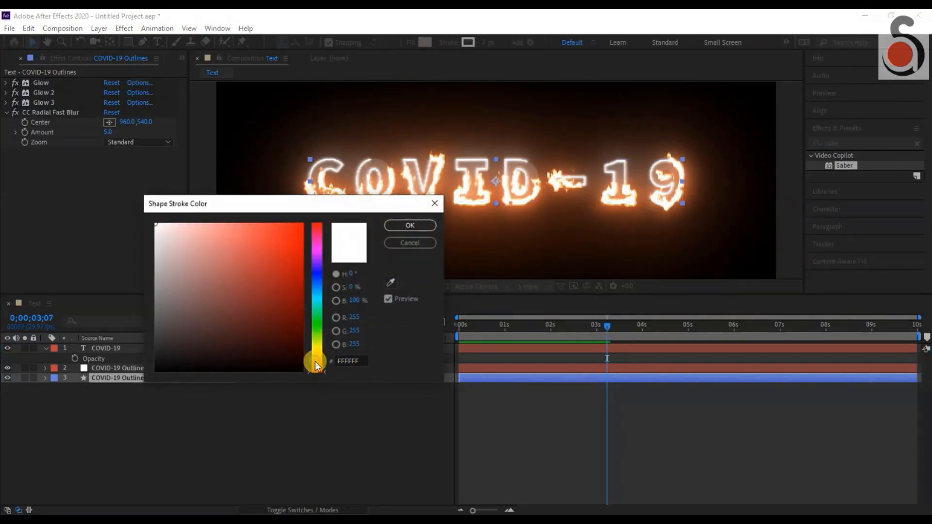
pyautogui.moveTo(316, 365); pyautogui.dragTo(314, 360)
pyautogui.moveTo(271, 239); pyautogui.dragTo(275, 244)
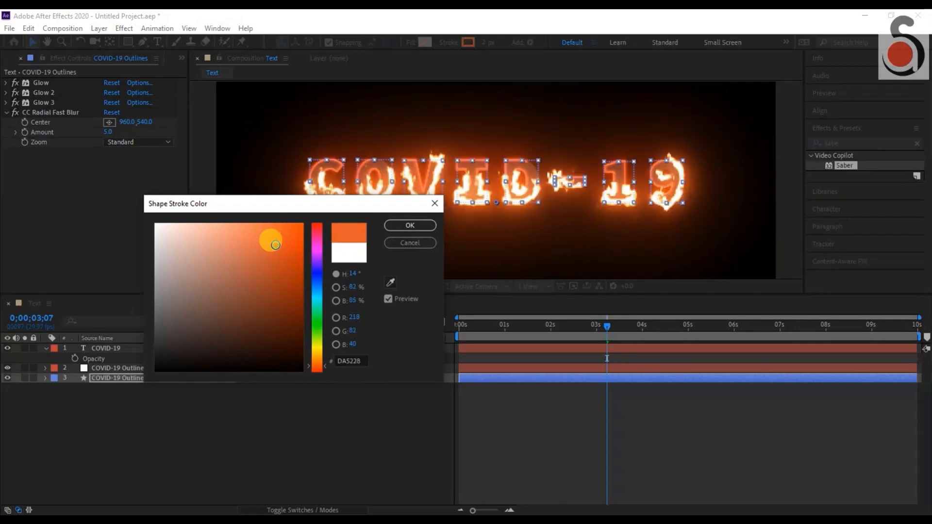
pyautogui.click(410, 227)
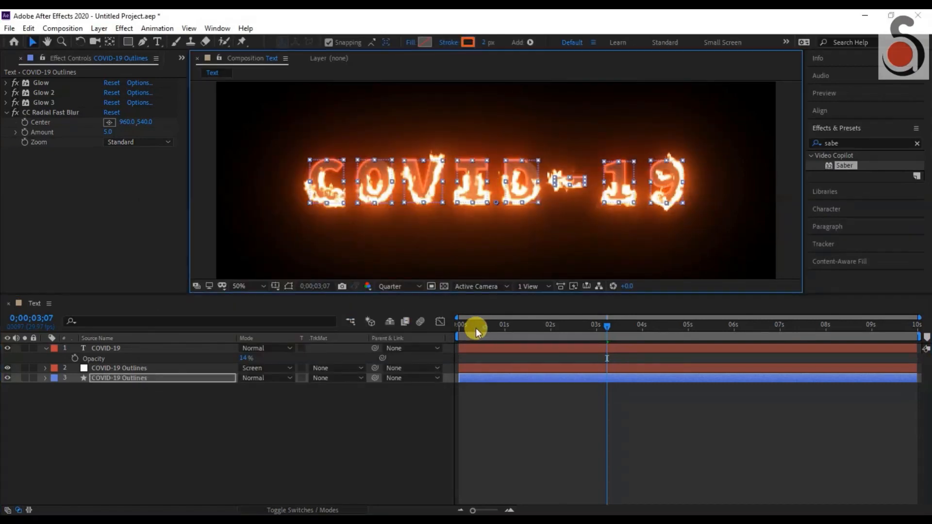
pyautogui.moveTo(476, 329); pyautogui.dragTo(451, 334)
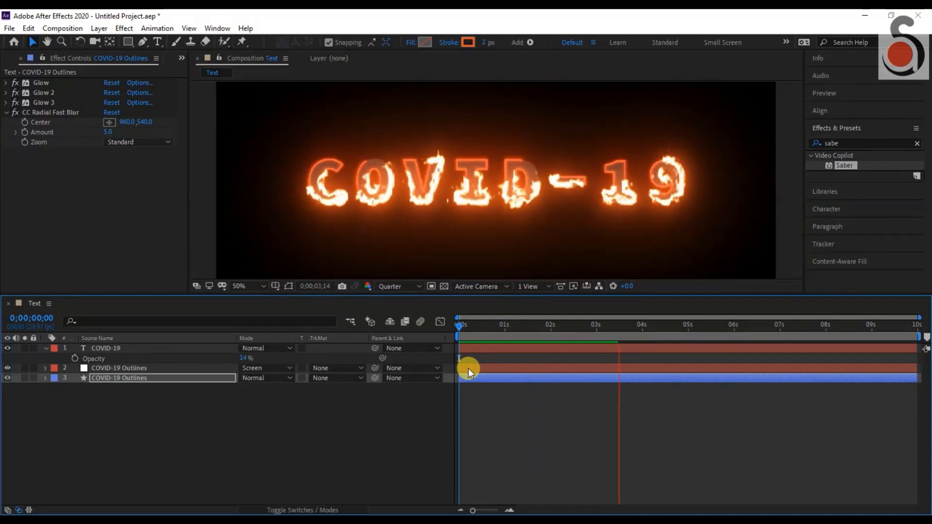
pyautogui.press('space')
# Step: Fit the whole composition in the viewer and import the Smoke footage file into the project
pyautogui.click(246, 287)
pyautogui.click(254, 301)
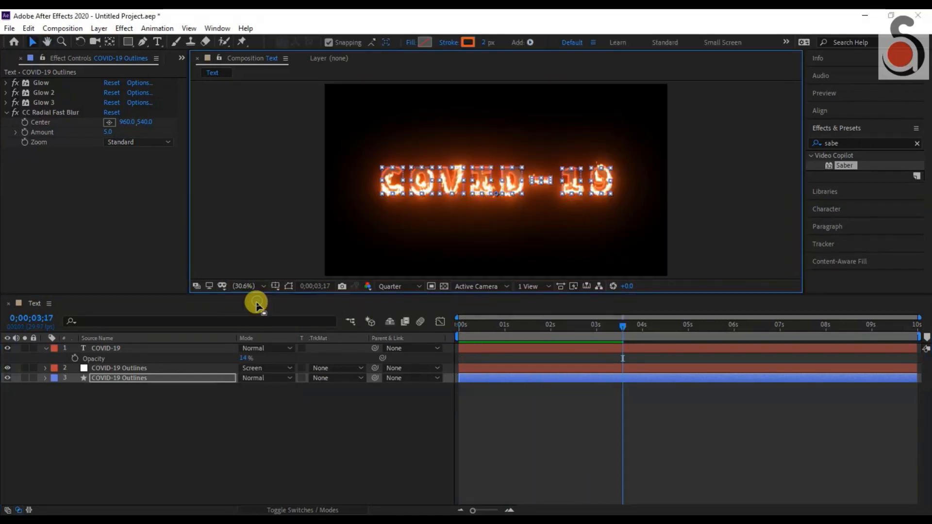
pyautogui.click(181, 58)
pyautogui.click(202, 75)
pyautogui.rightClick(84, 227)
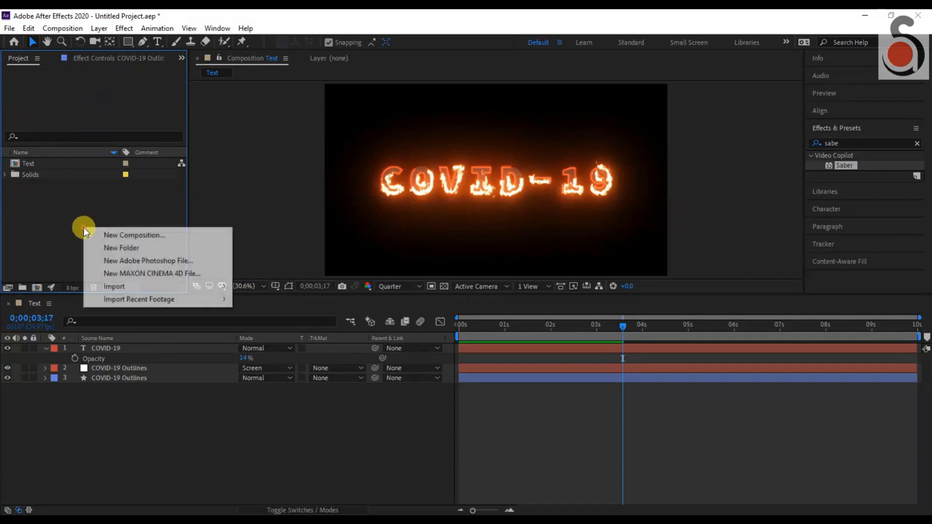
pyautogui.moveTo(115, 286)
pyautogui.click(261, 288)
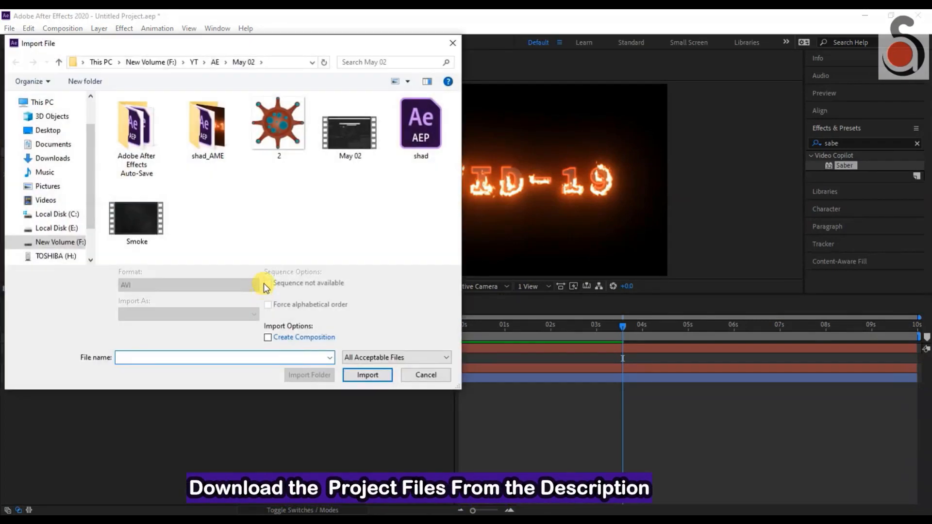
pyautogui.click(136, 218)
pyautogui.click(368, 374)
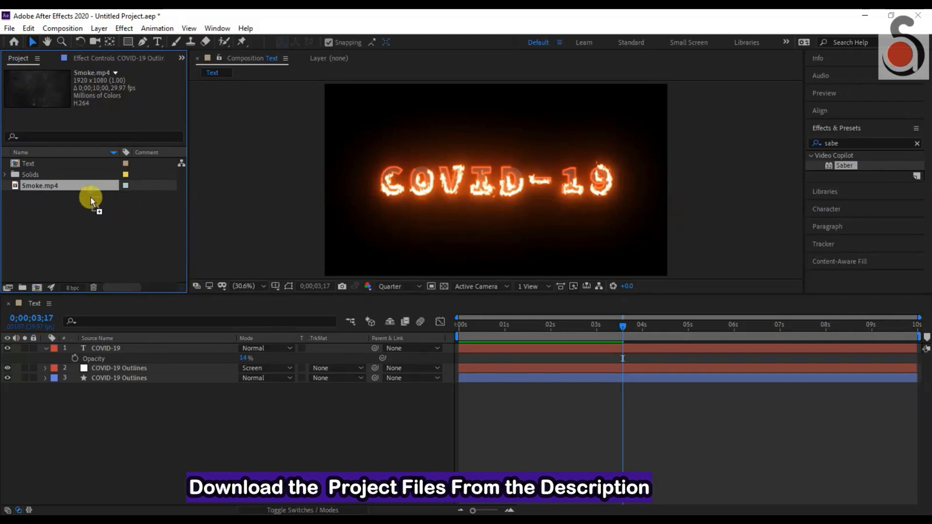
# Step: Place Smoke.mp4 beneath all layers of the Text composition and apply the Curves effect to it
pyautogui.moveTo(91, 201); pyautogui.dragTo(102, 392)
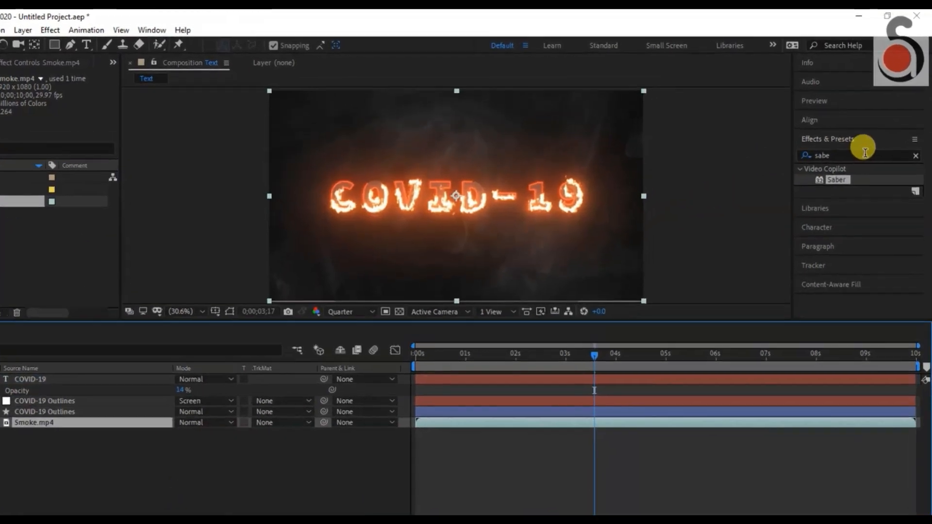
pyautogui.moveTo(868, 143); pyautogui.dragTo(795, 134)
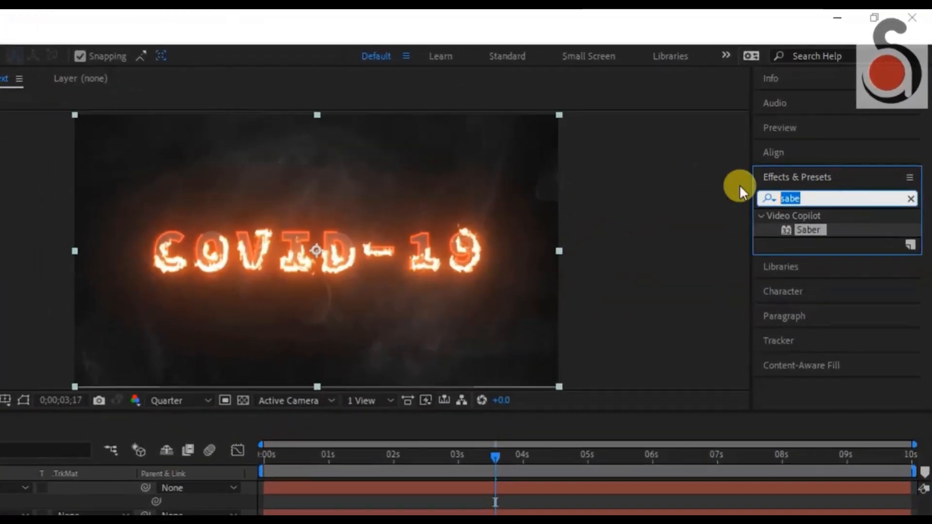
pyautogui.write('curve')
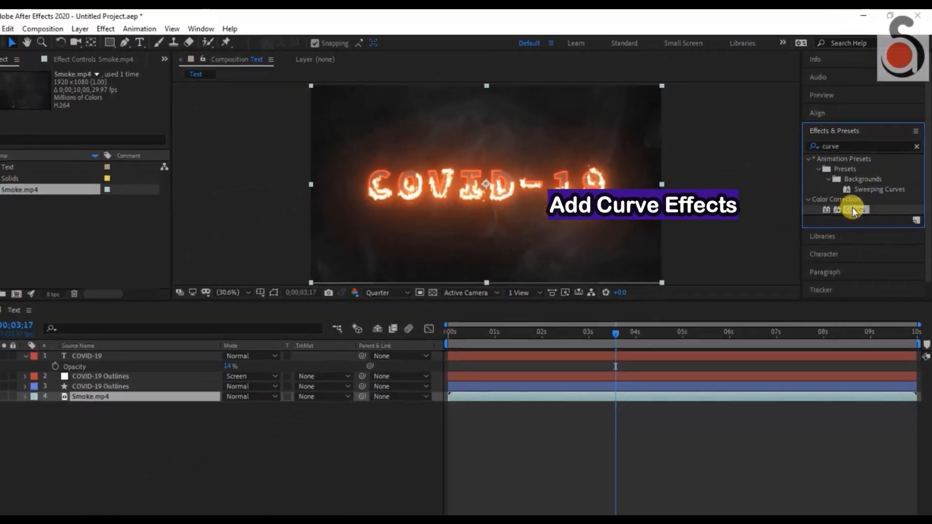
pyautogui.doubleClick(826, 286)
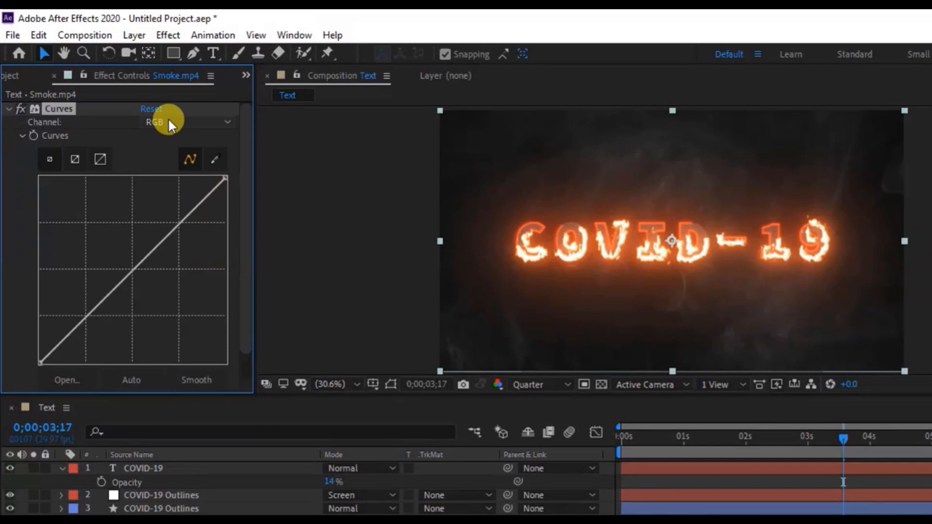
# Step: Bend the Red channel curve upward in the Curves effect on the Smoke.mp4 layer
pyautogui.click(121, 92)
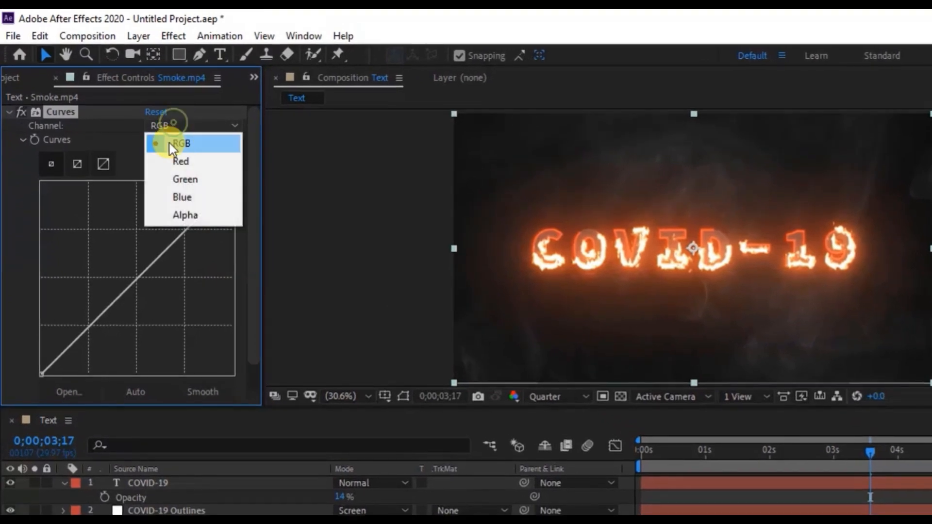
pyautogui.click(120, 119)
pyautogui.click(180, 234)
pyautogui.moveTo(159, 229); pyautogui.dragTo(152, 223)
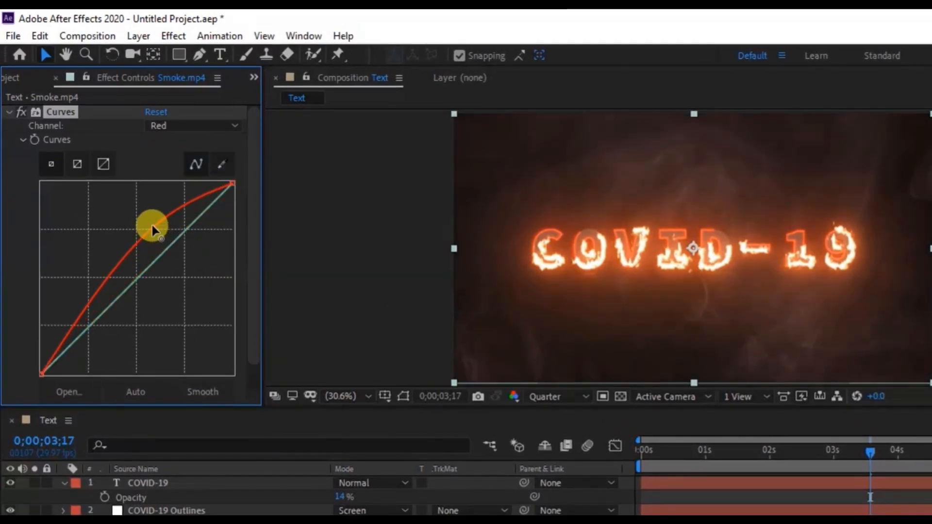
# Step: Pull the smoke's Blue channel curve downward and raise its Red channel curve slightly more for an orange tint
pyautogui.click(163, 128)
pyautogui.click(169, 197)
pyautogui.click(160, 262)
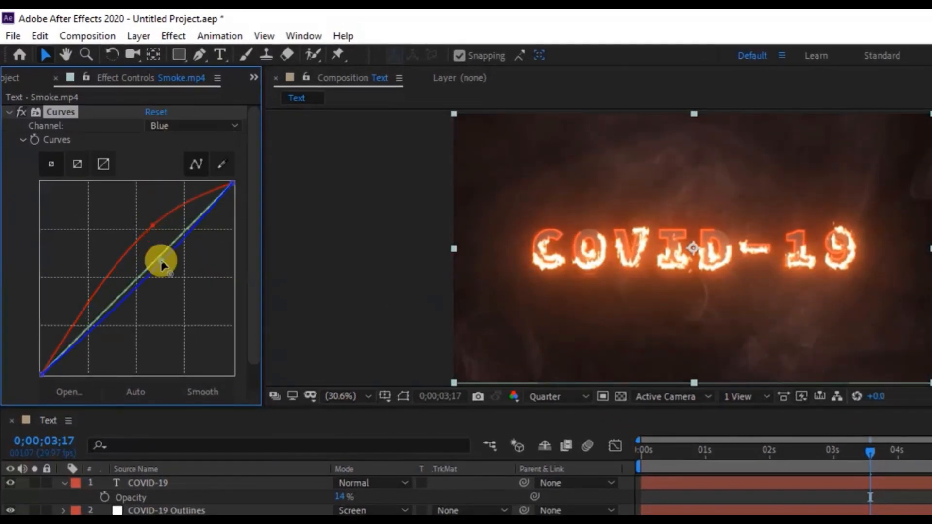
pyautogui.moveTo(179, 274)
pyautogui.mouseDown()
pyautogui.moveTo(182, 288)
pyautogui.moveTo(194, 267)
pyautogui.mouseUp()
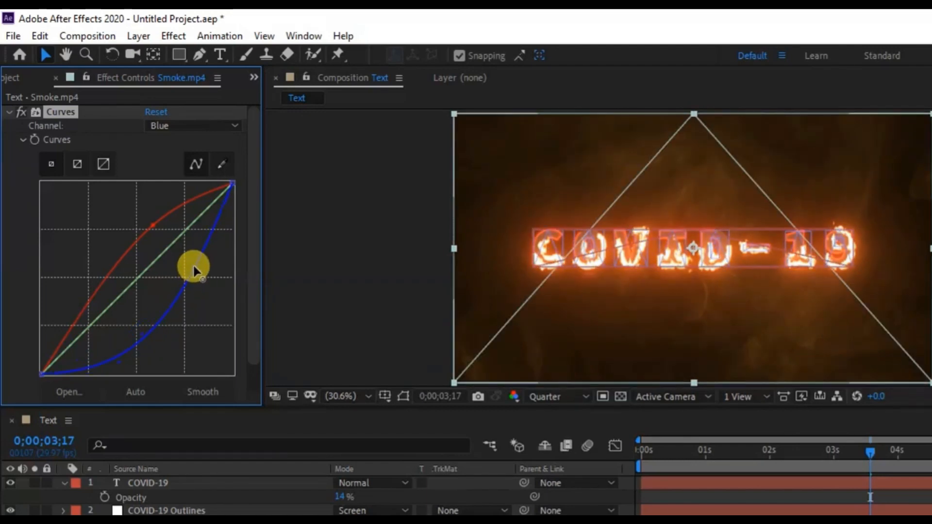
pyautogui.moveTo(151, 224); pyautogui.dragTo(144, 223)
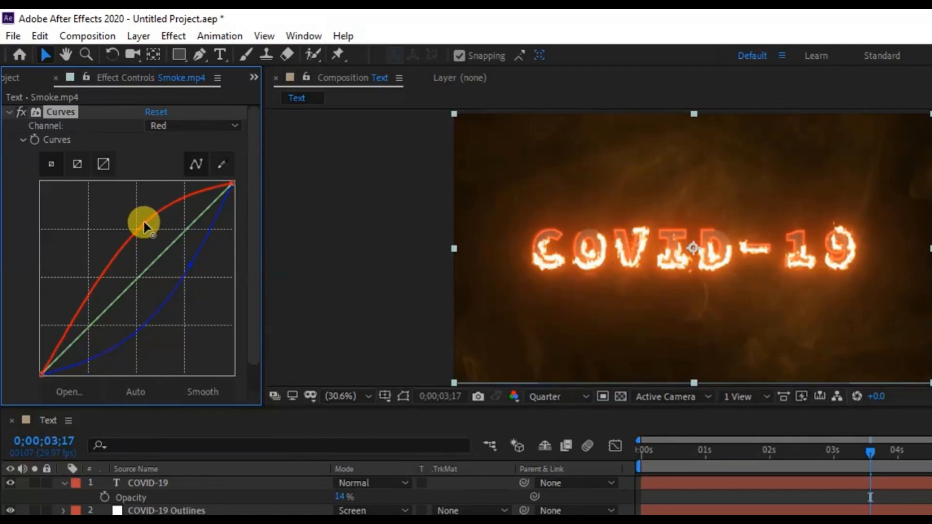
pyautogui.click(167, 288)
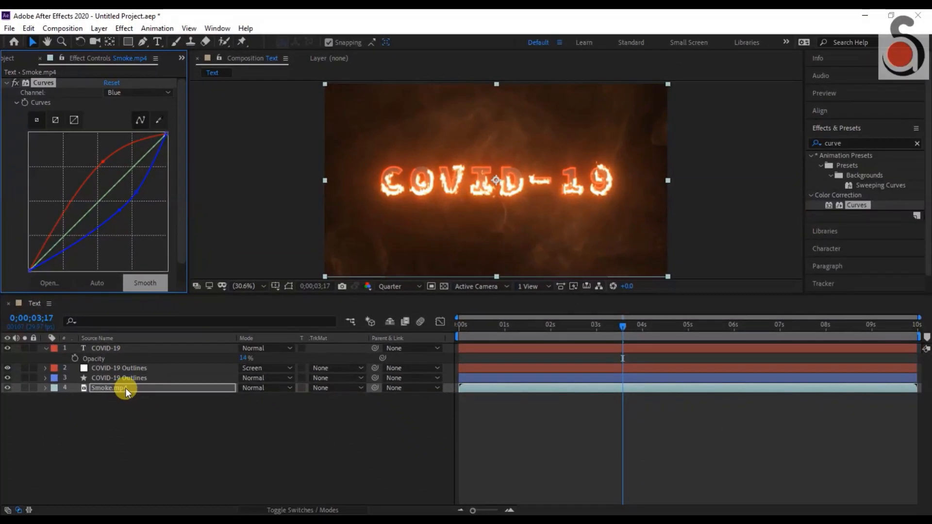
# Step: Preview the text with the tinted smoke background from the first frame
pyautogui.click(161, 498)
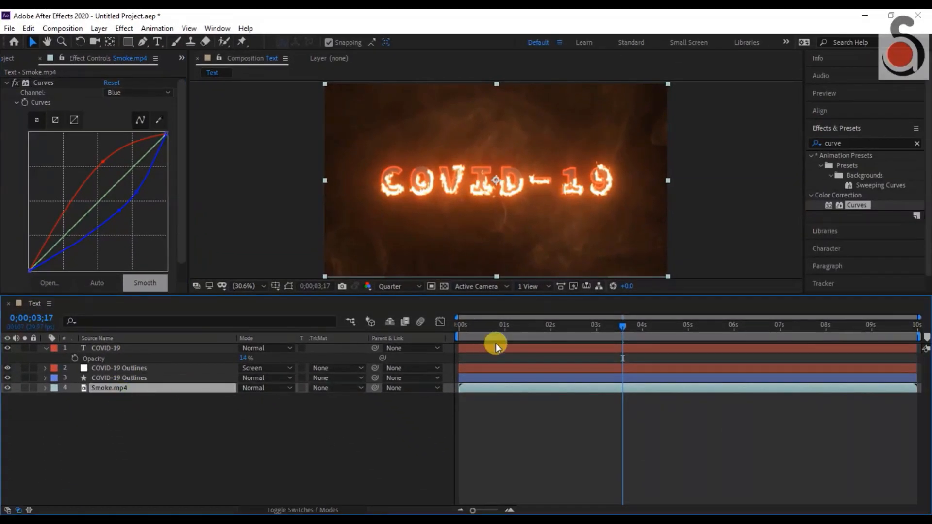
pyautogui.moveTo(473, 327); pyautogui.dragTo(443, 353)
pyautogui.press('space')
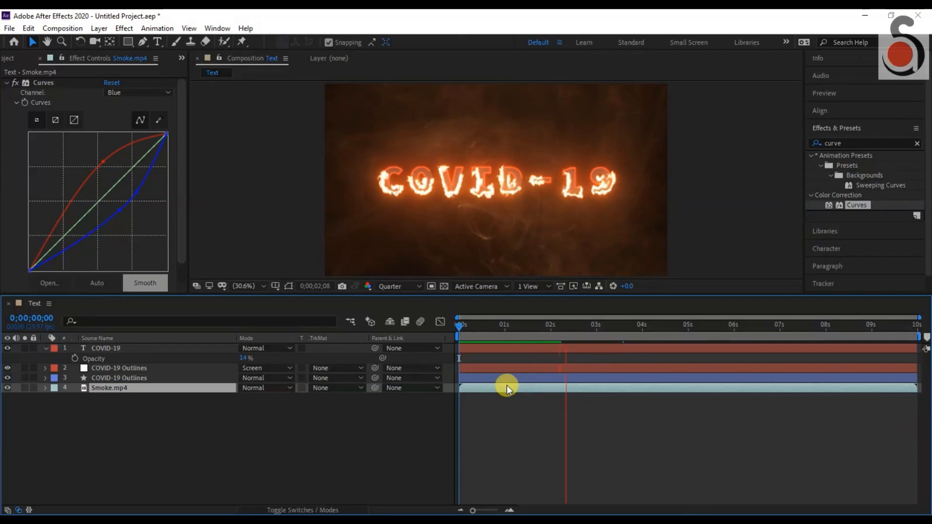
pyautogui.click(210, 440)
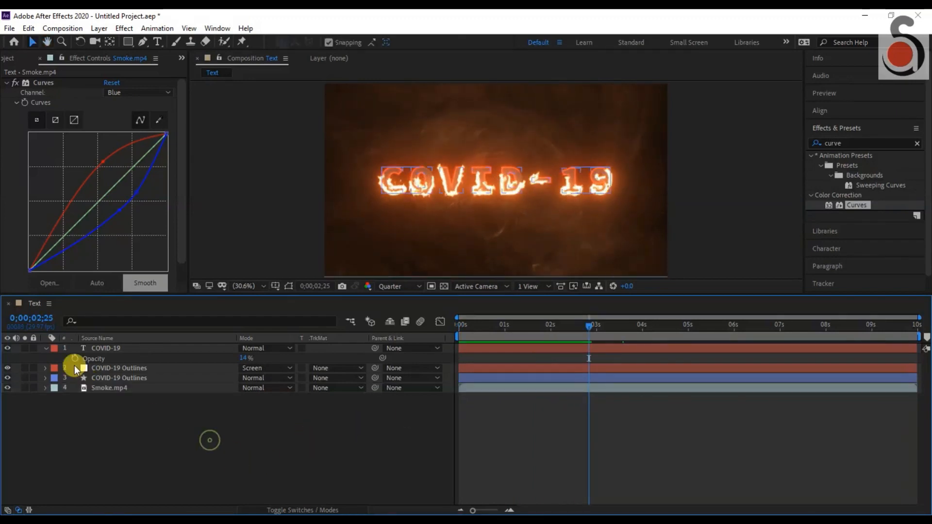
# Step: Collapse the COVID-19 text layer and add a Two-Node Camera with the 50mm preset, named Camera 1
pyautogui.click(45, 348)
pyautogui.rightClick(159, 414)
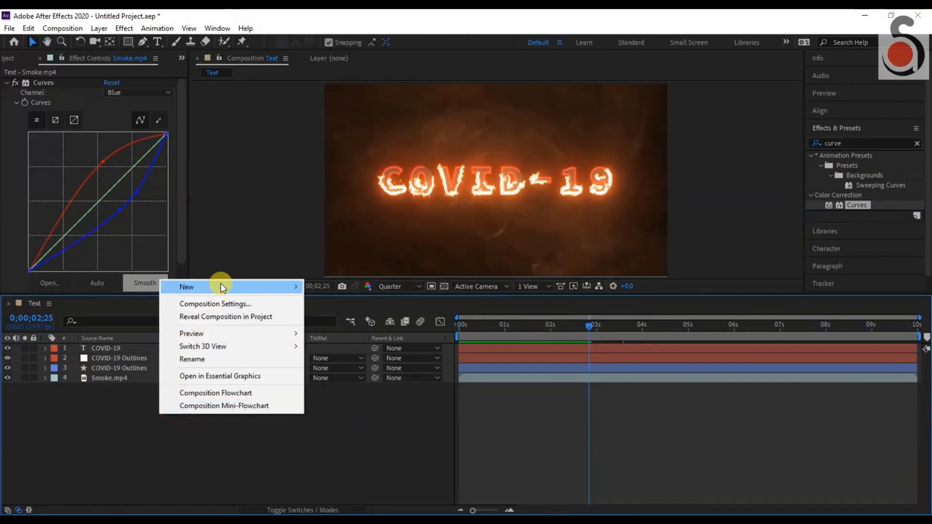
pyautogui.moveTo(220, 286)
pyautogui.click(346, 340)
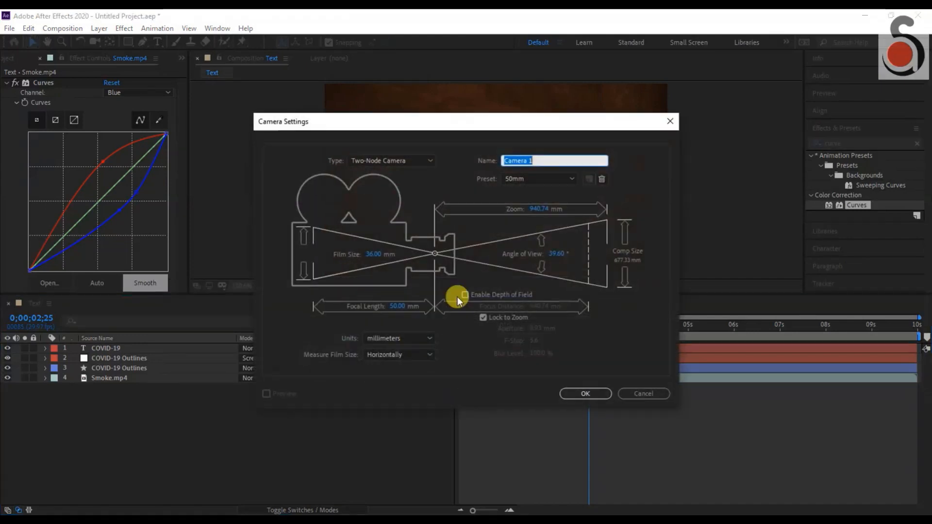
pyautogui.click(571, 390)
# Step: Add a null object above the camera in the Text composition
pyautogui.rightClick(278, 447)
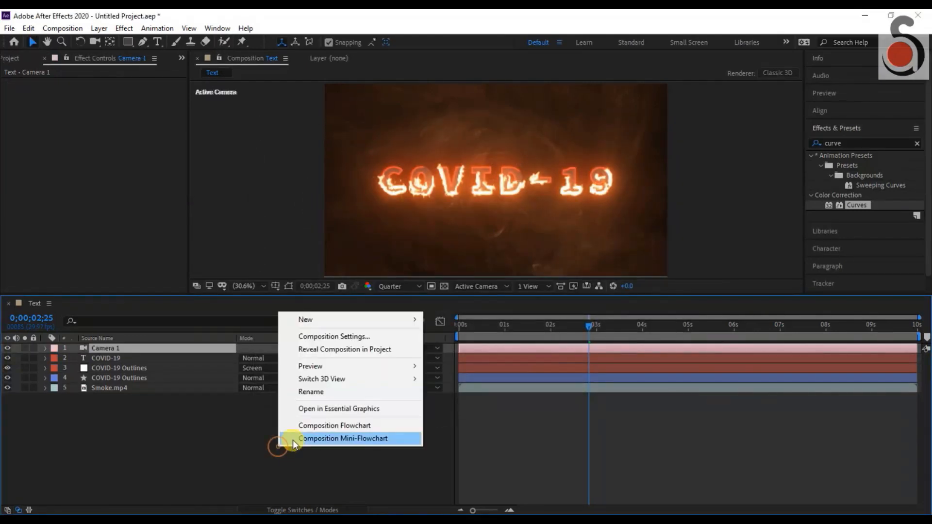
pyautogui.moveTo(319, 321)
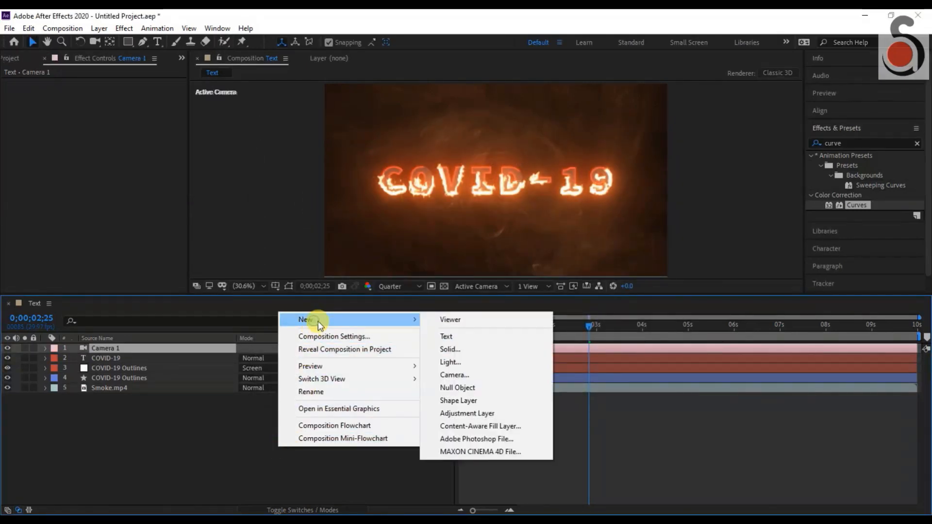
pyautogui.click(468, 388)
pyautogui.hotkey('ctrl', 'z')
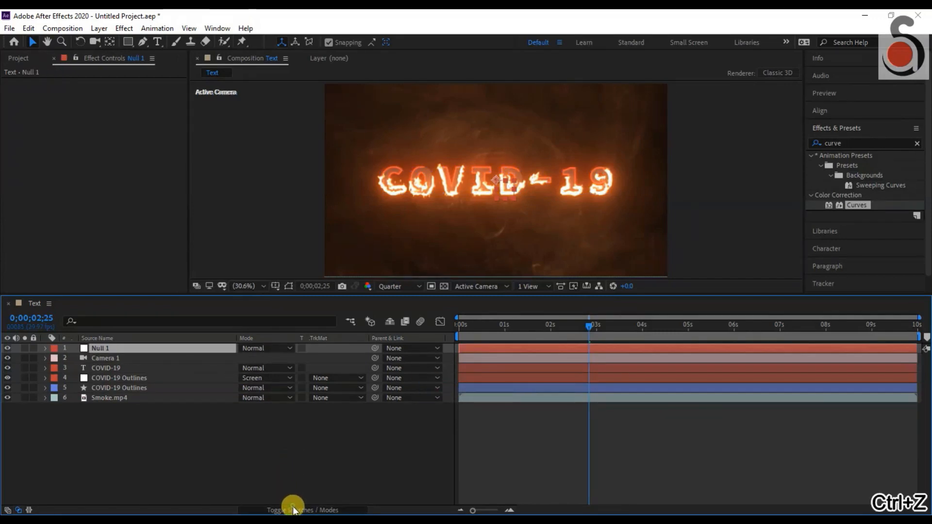
# Step: Make the null, text, both outlines and smoke layers 3D, and parent Camera 1 to Null 1
pyautogui.click(293, 510)
pyautogui.moveTo(304, 348); pyautogui.dragTo(301, 398)
pyautogui.click(290, 454)
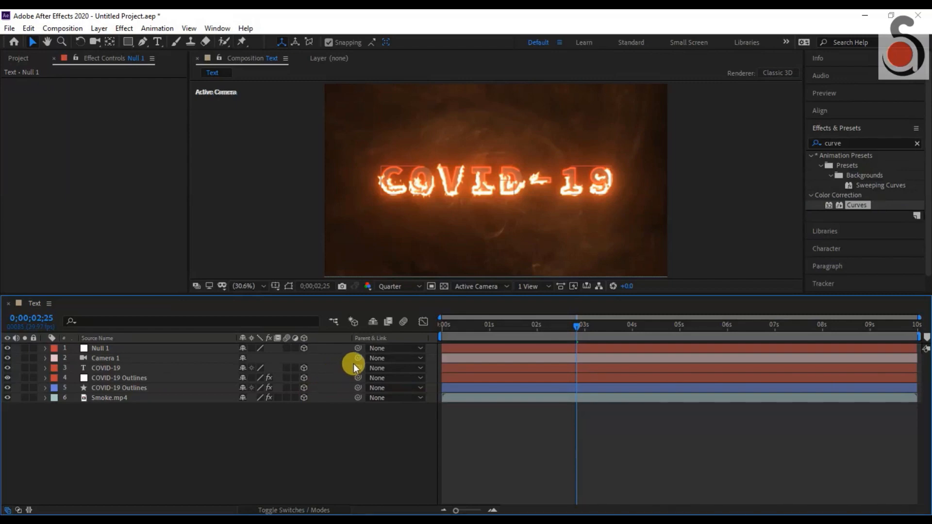
pyautogui.moveTo(358, 357); pyautogui.dragTo(214, 348)
# Step: At the first frame, set Null 1's Z position to 2428 and add a Position keyframe
pyautogui.click(442, 326)
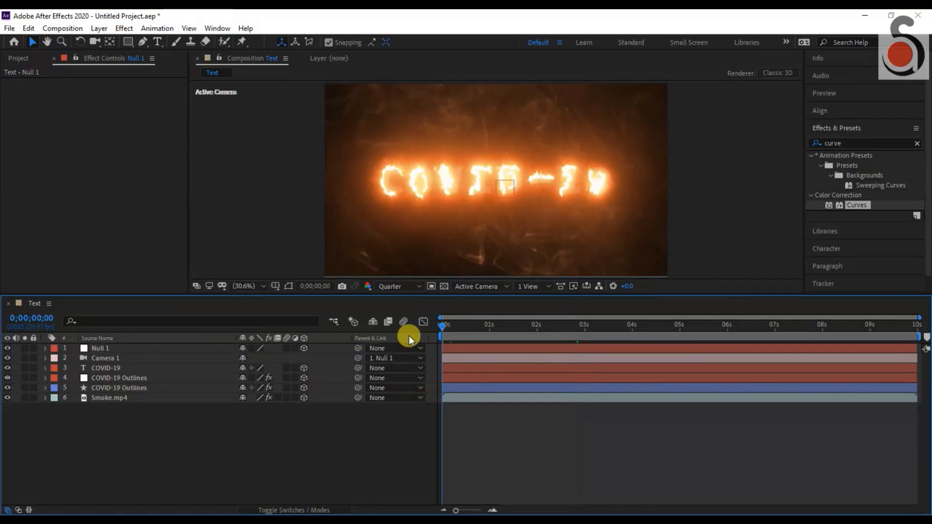
pyautogui.click(168, 349)
pyautogui.press('p')
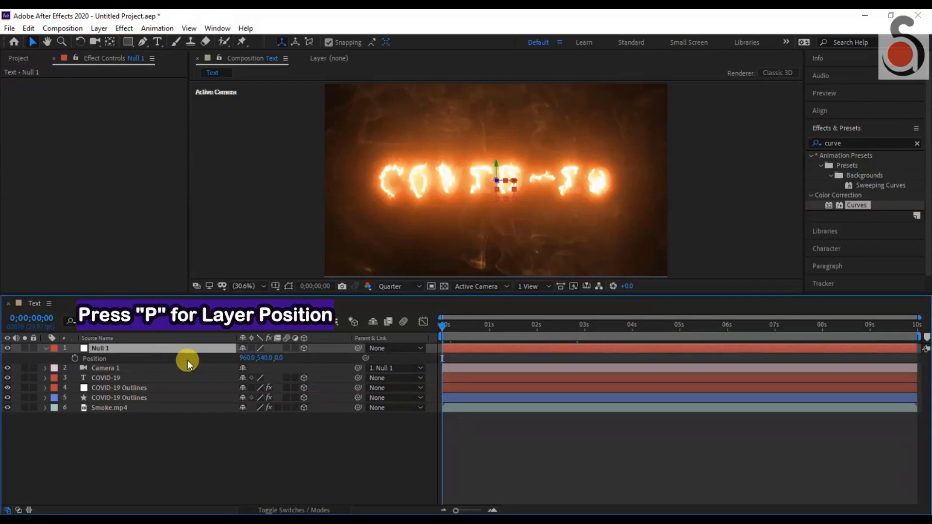
pyautogui.click(283, 360)
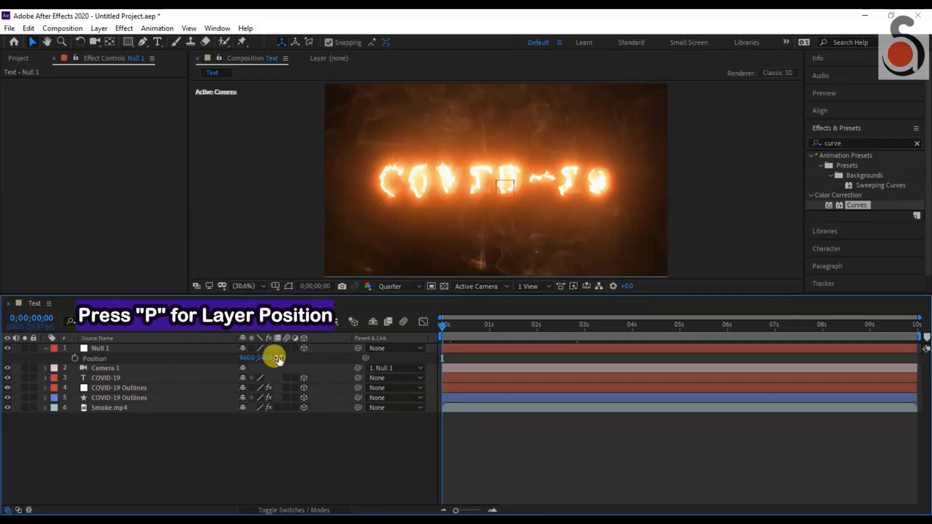
pyautogui.moveTo(279, 360); pyautogui.dragTo(568, 386)
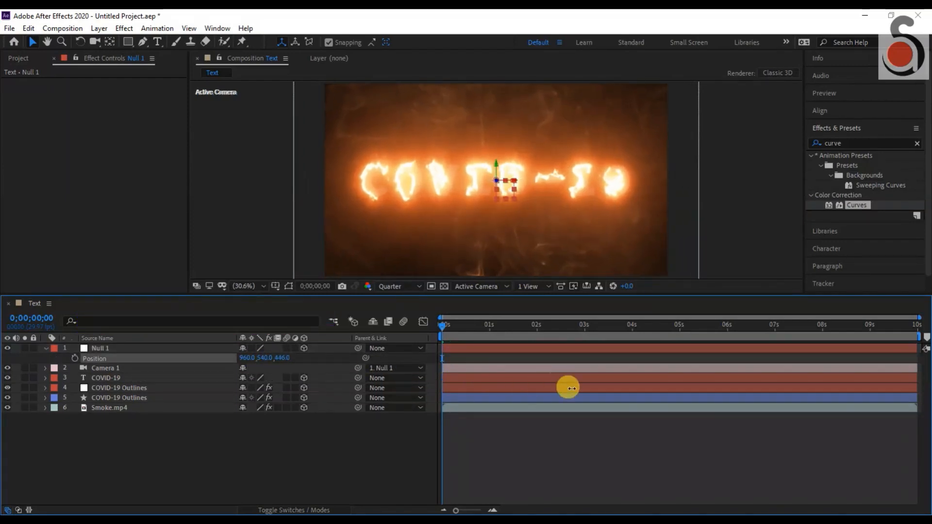
pyautogui.click(283, 359)
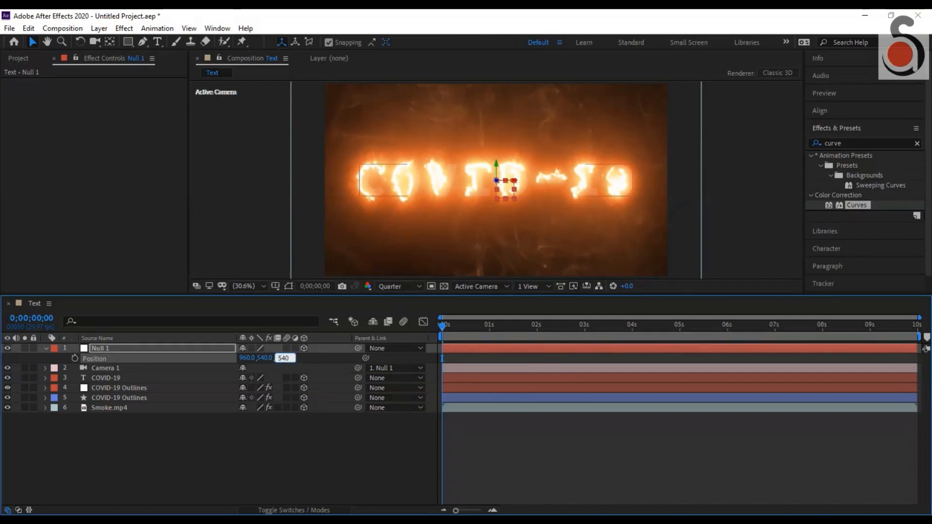
pyautogui.press('Return')
pyautogui.moveTo(282, 359); pyautogui.dragTo(601, 425)
pyautogui.moveTo(277, 354); pyautogui.dragTo(785, 404)
pyautogui.click(75, 358)
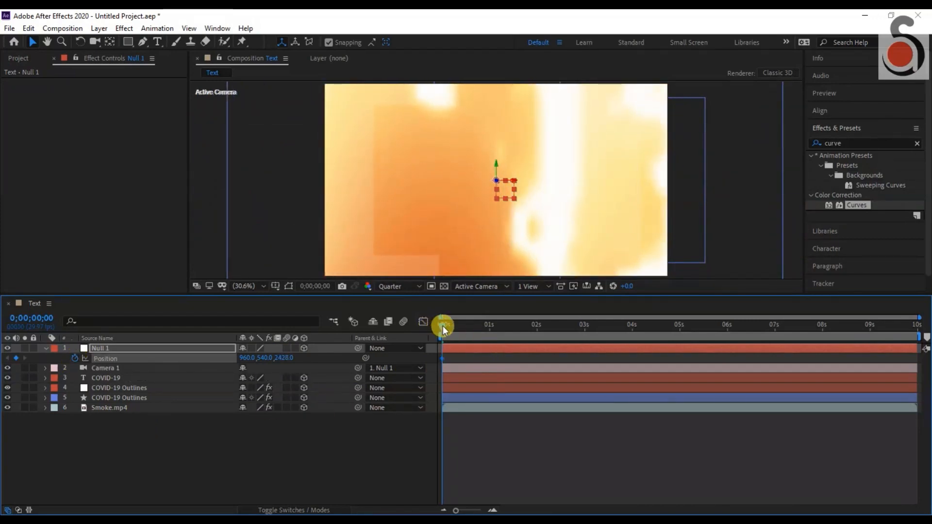
# Step: Set Null 1's Z position to 0 at 0;00;09;29 and preview the camera move from the first frame
pyautogui.moveTo(443, 325); pyautogui.dragTo(928, 369)
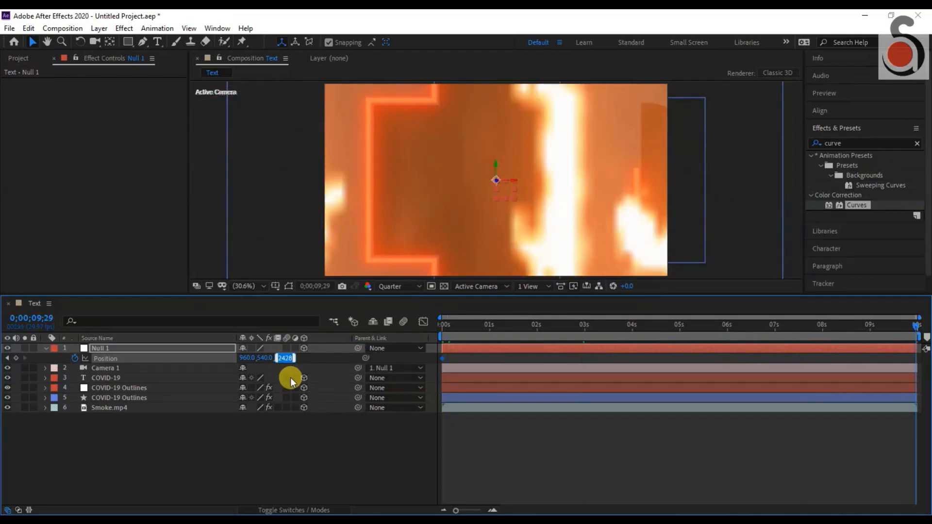
pyautogui.write('0')
pyautogui.press('Return')
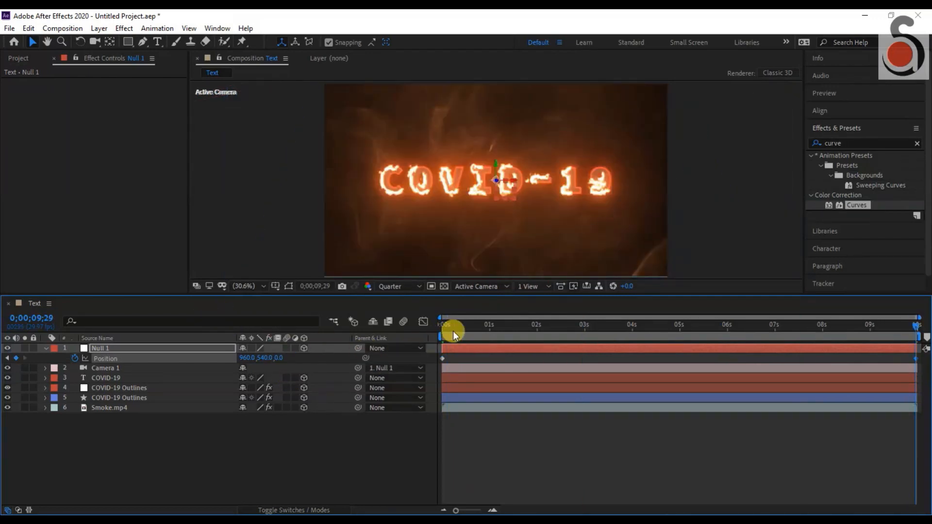
pyautogui.click(440, 329)
pyautogui.press('space')
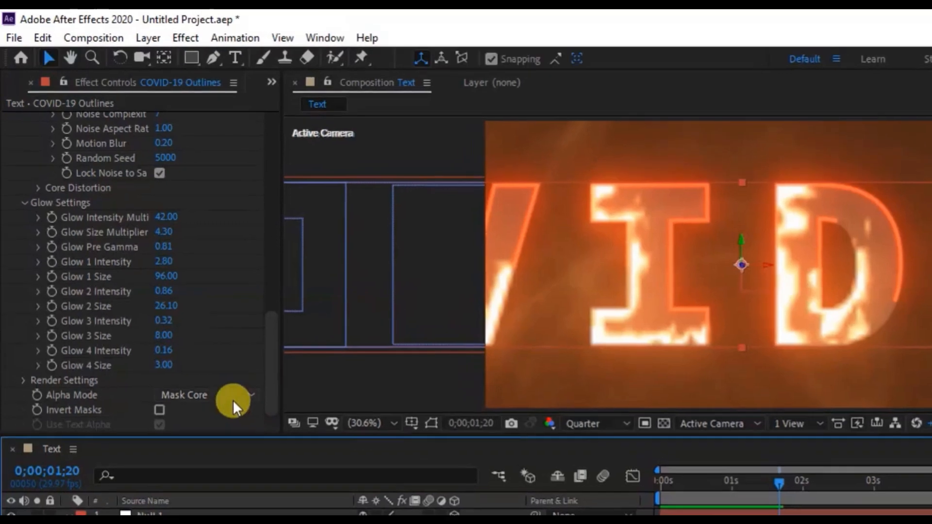
# Step: Open the Alpha Mode options of the Saber effect on the COVID-19 Outlines layer
pyautogui.click(154, 269)
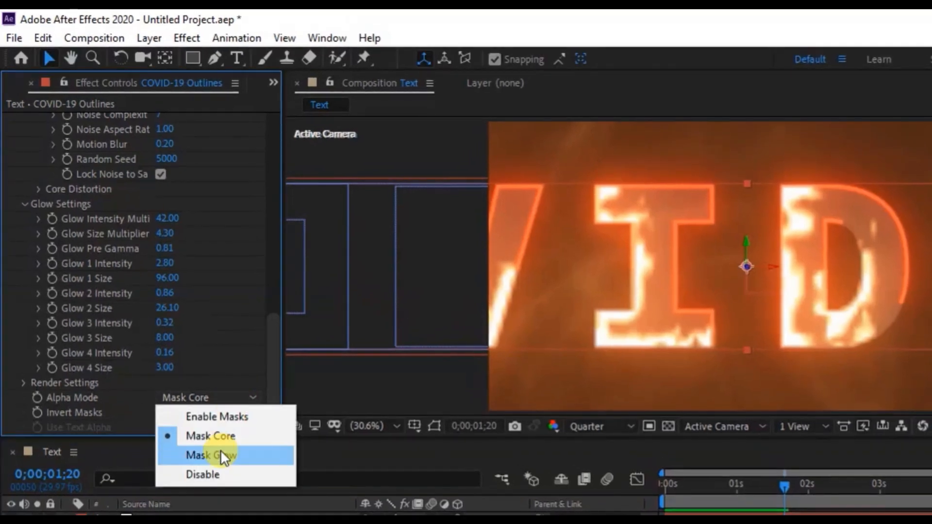